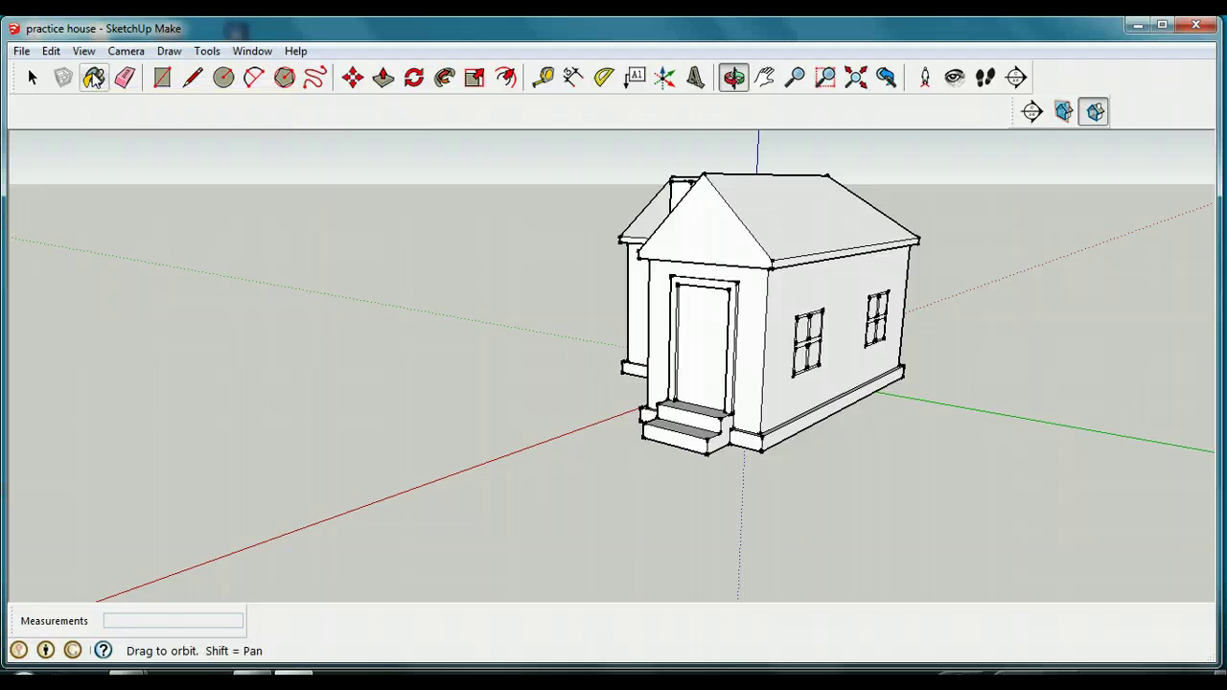
- Paint the front door wall and the adjoining long side wall with Brick_Rough_Dark from the Brick and Cladding materials
left_click(94, 77)
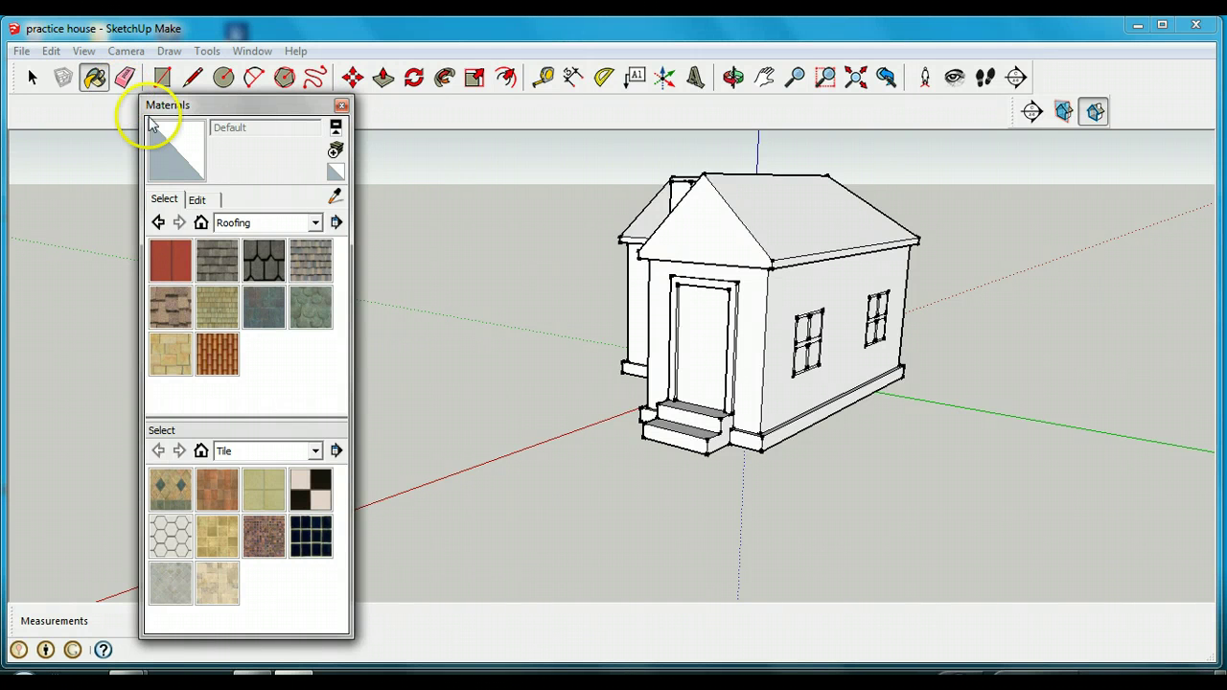
left_click(314, 223)
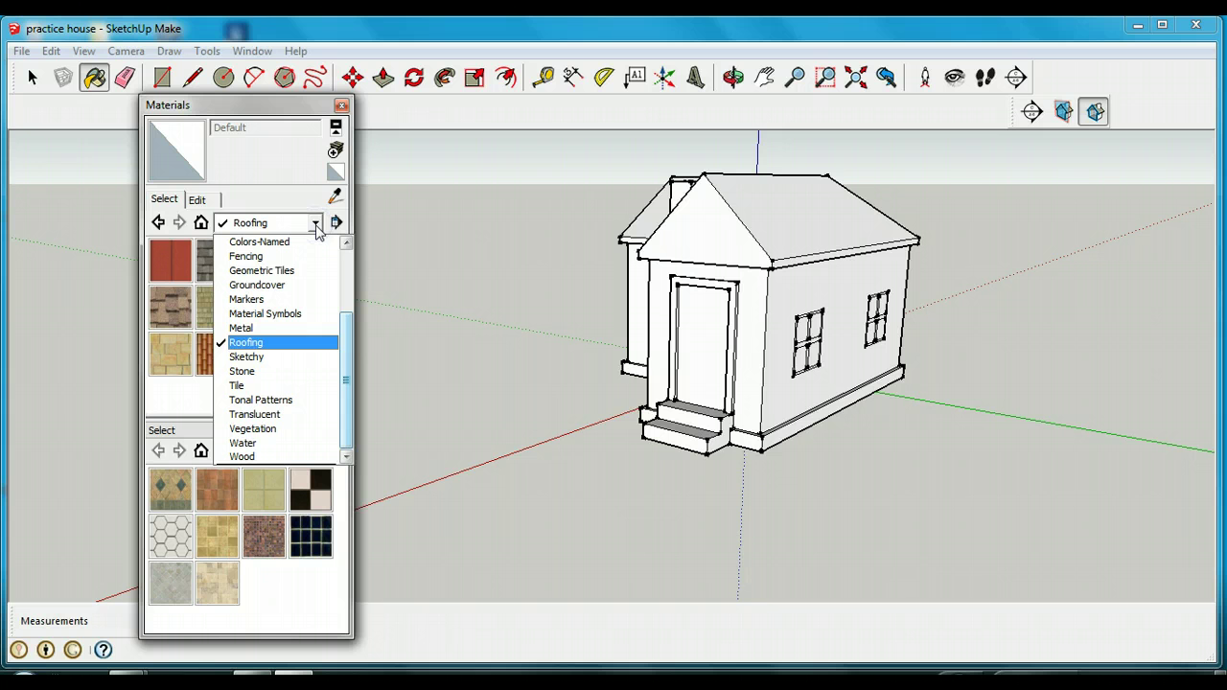
left_click_drag(348, 323, 344, 293)
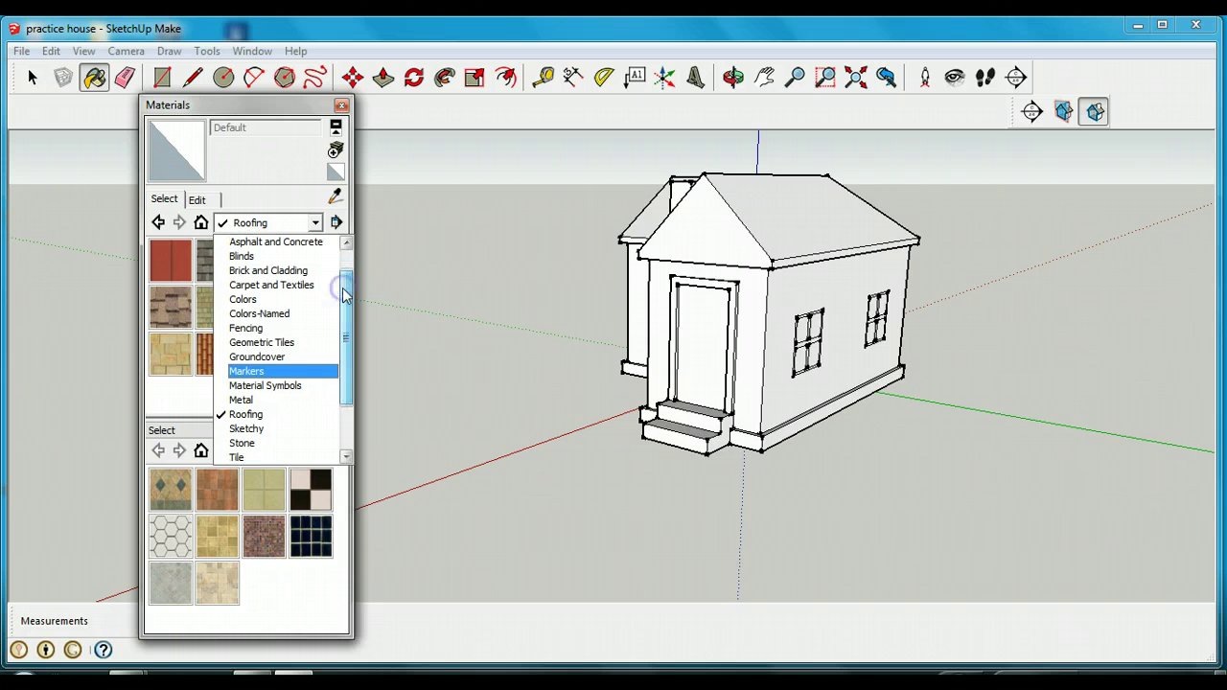
left_click(257, 272)
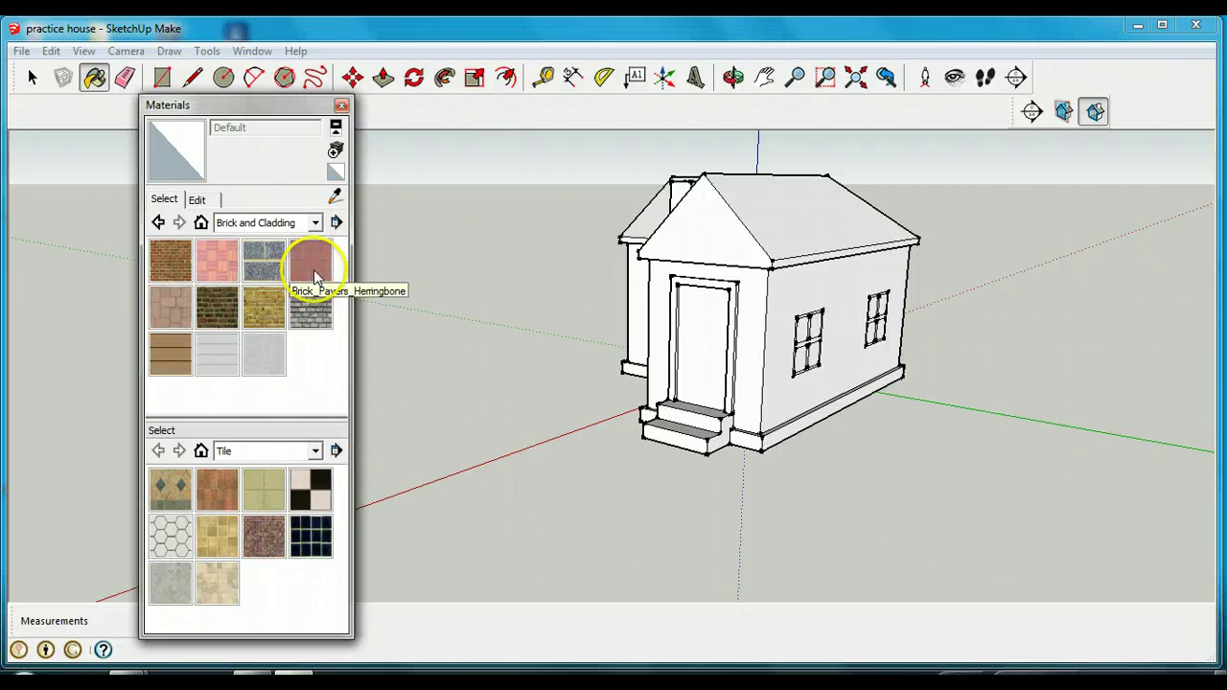
left_click(213, 318)
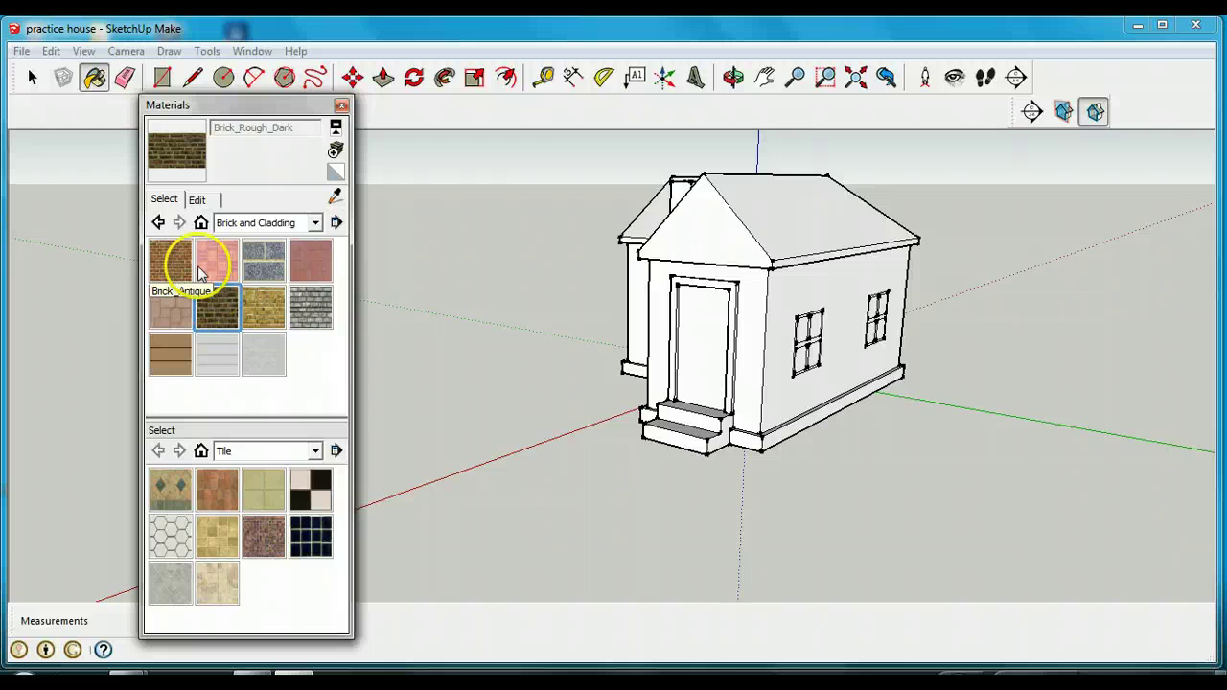
left_click(747, 295, "alt")
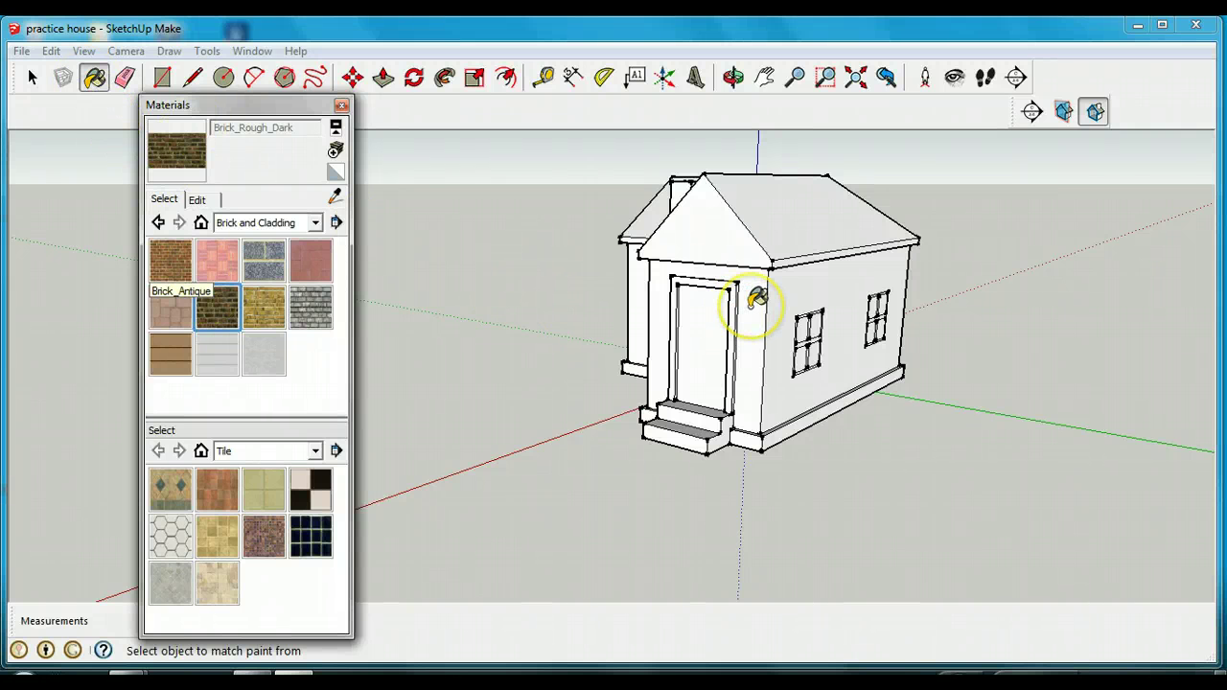
left_click(753, 301)
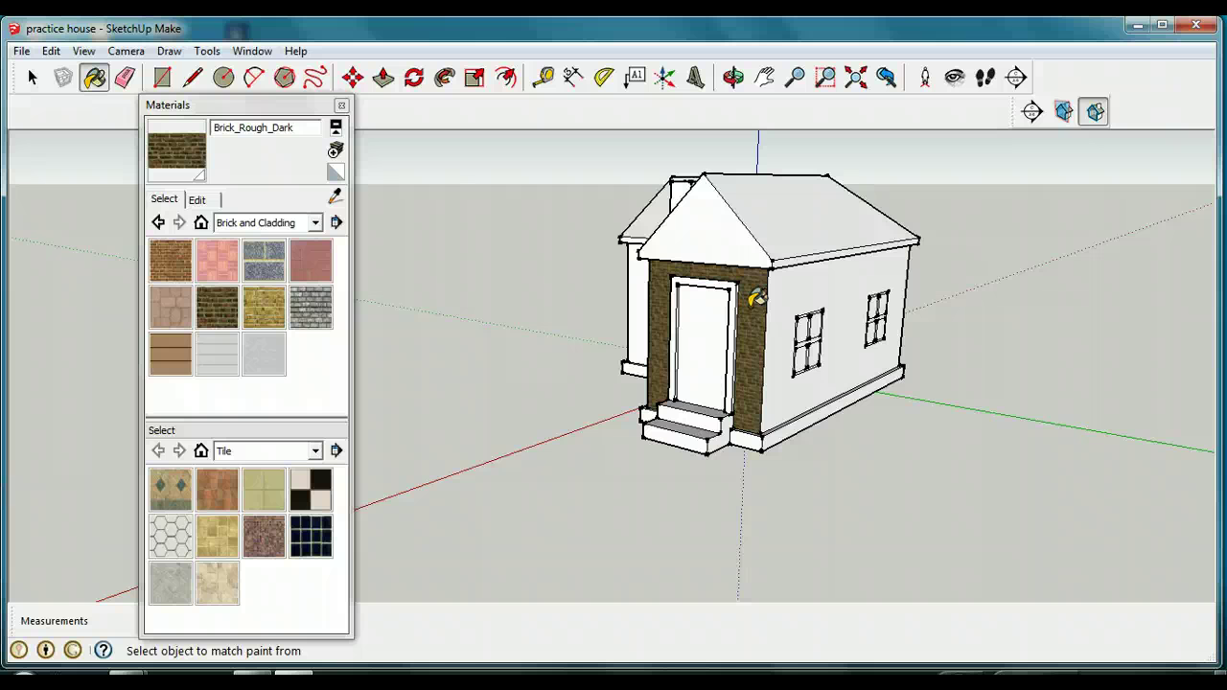
left_click(811, 286, "alt")
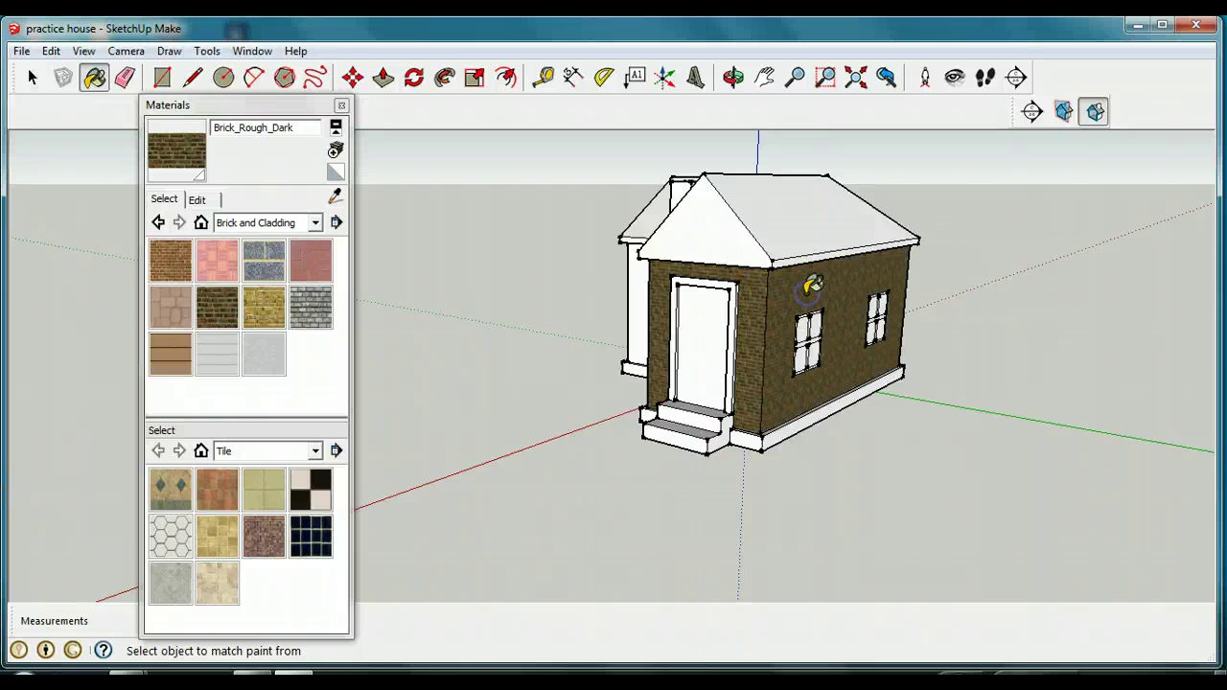
- Paint the two unpainted walls at the back corner of the house with Brick_Rough_Dark
left_click(733, 77)
left_click_drag(844, 272, 310, 267)
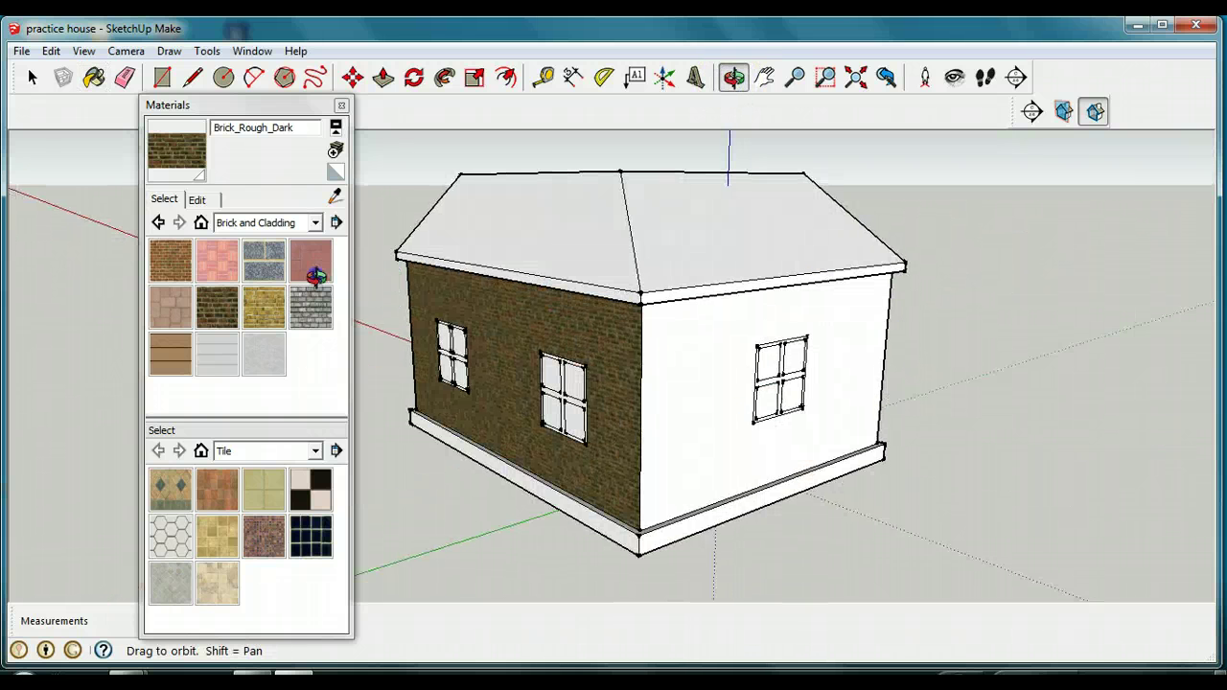
left_click_drag(915, 298, 520, 310)
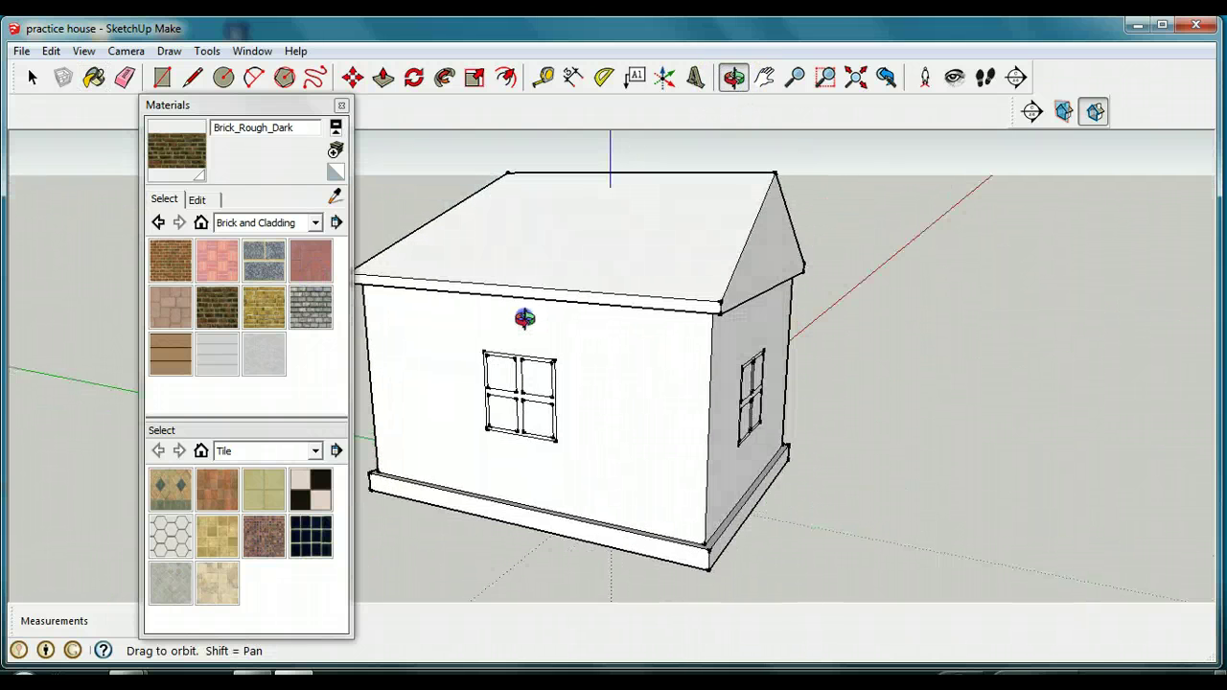
left_click(94, 77)
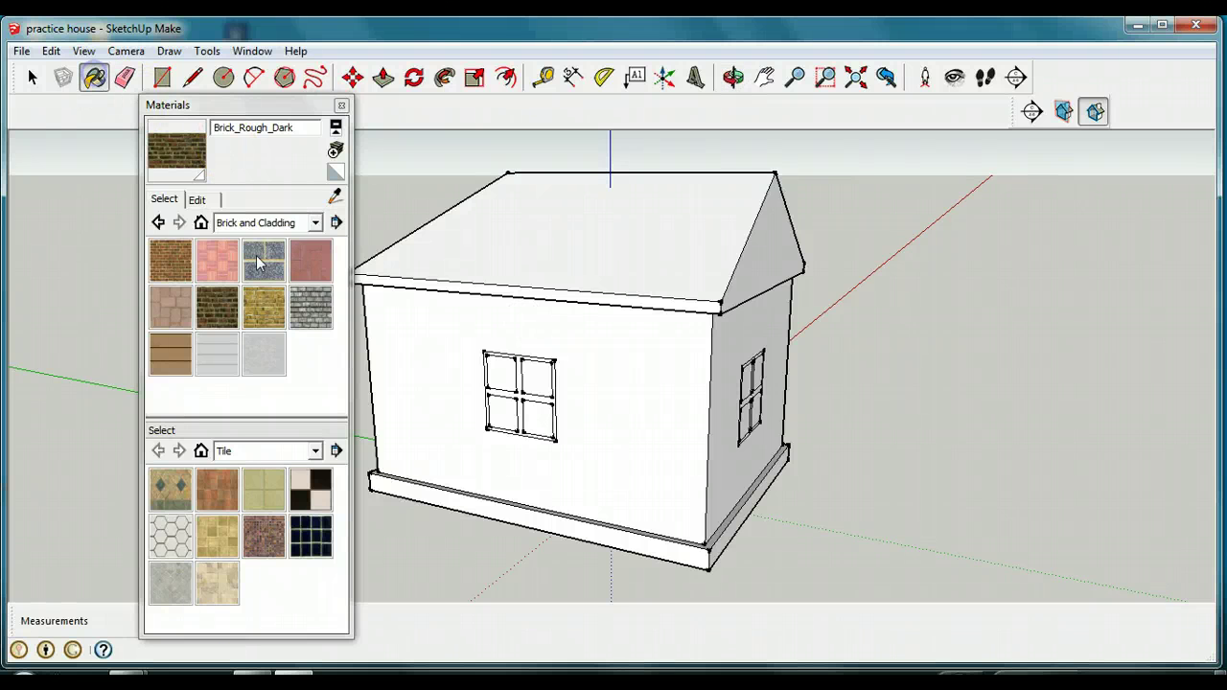
left_click(432, 309)
left_click(749, 335)
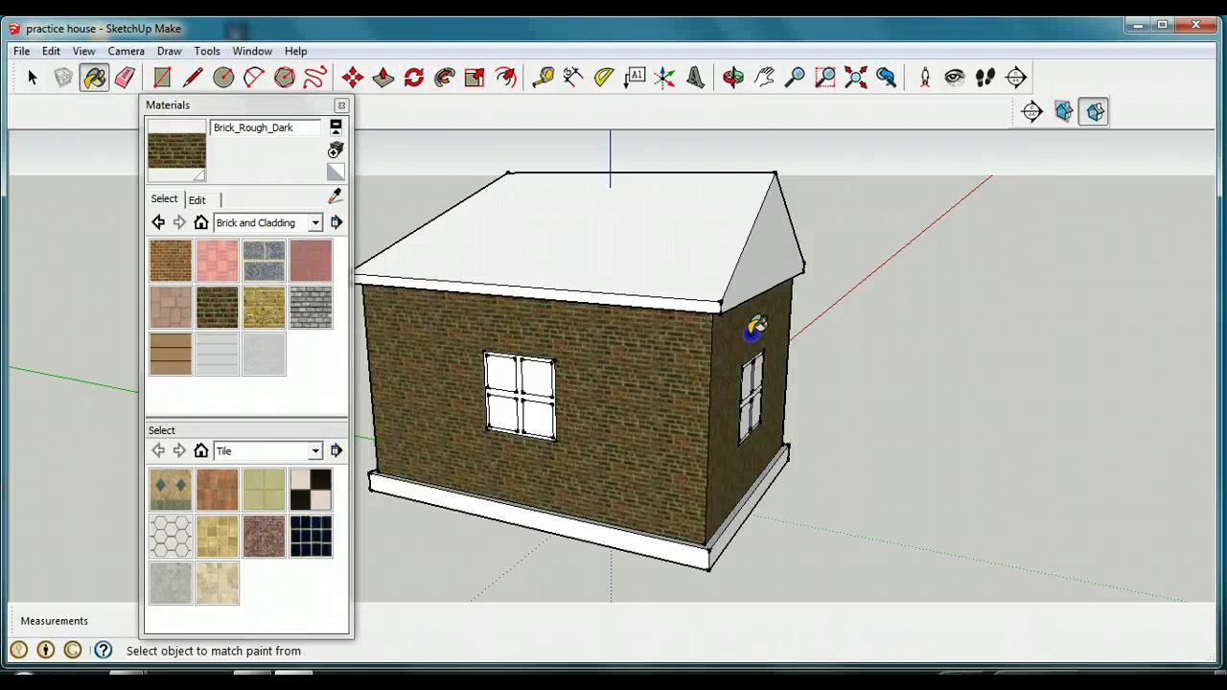
- Paint the two walls meeting at the inner corner between the wings with Brick_Rough_Dark
left_click(733, 77)
left_click_drag(821, 253, 425, 282)
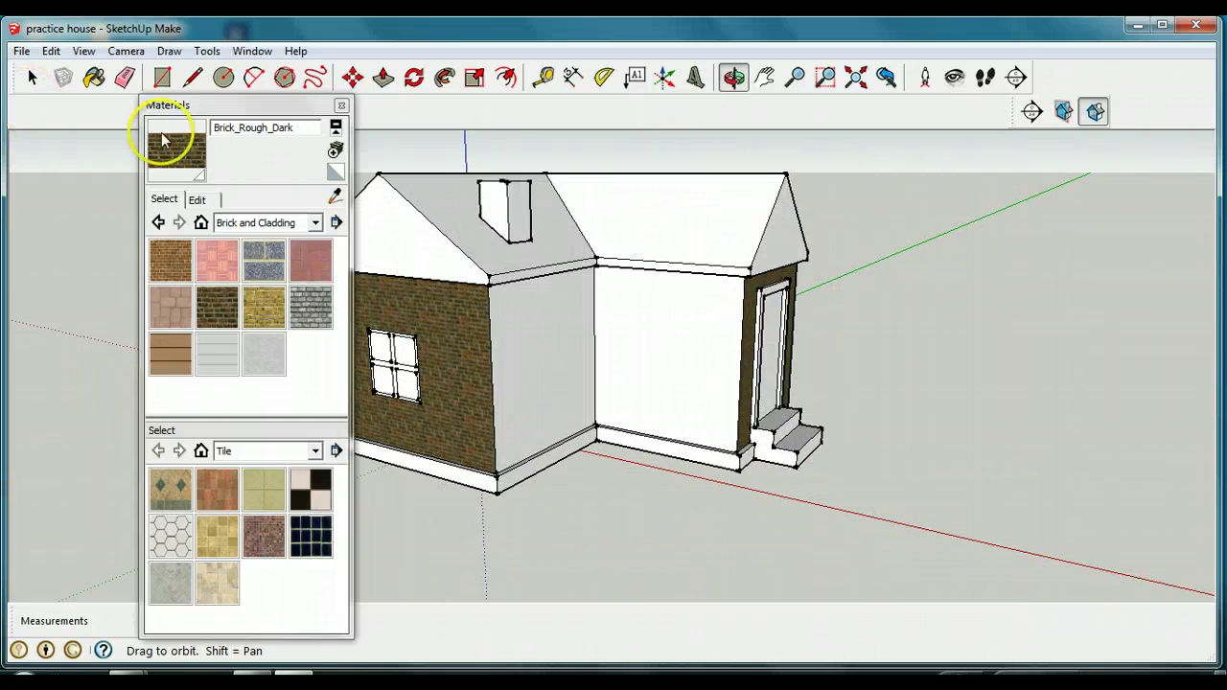
left_click(94, 77)
left_click(556, 342)
left_click(663, 337)
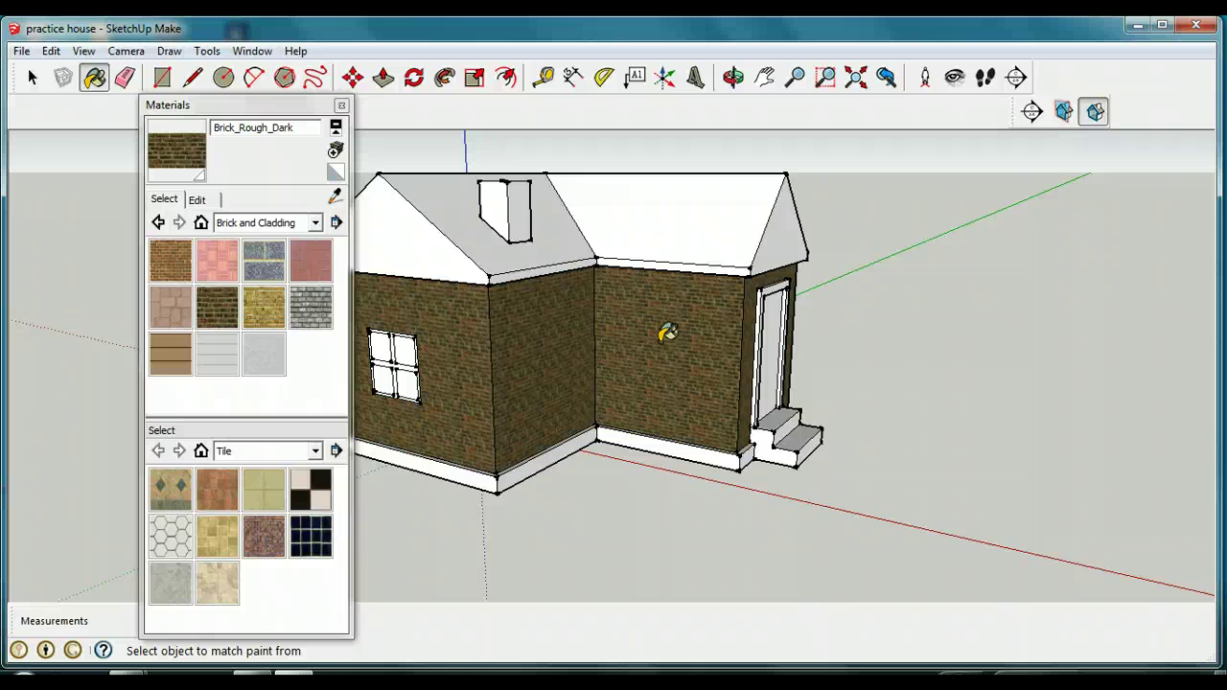
- Paint the side faces of the chimney with Brick_Rough_Dark, leaving its top face unpainted
left_click(505, 213)
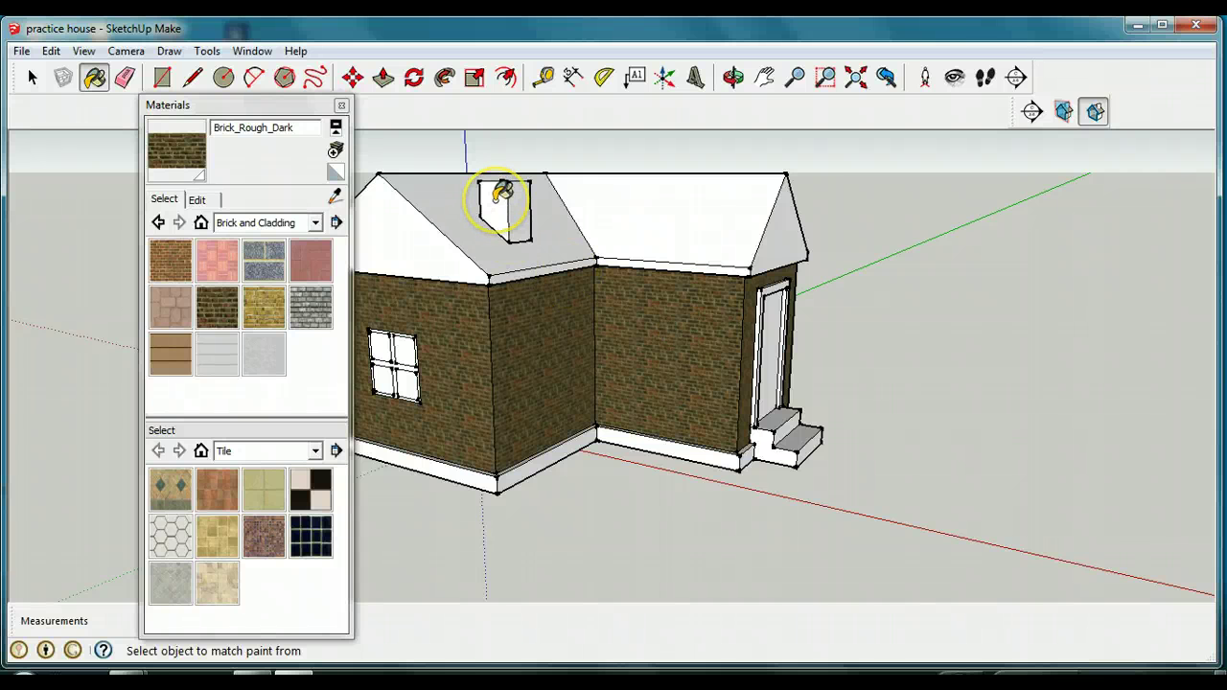
left_click(493, 205)
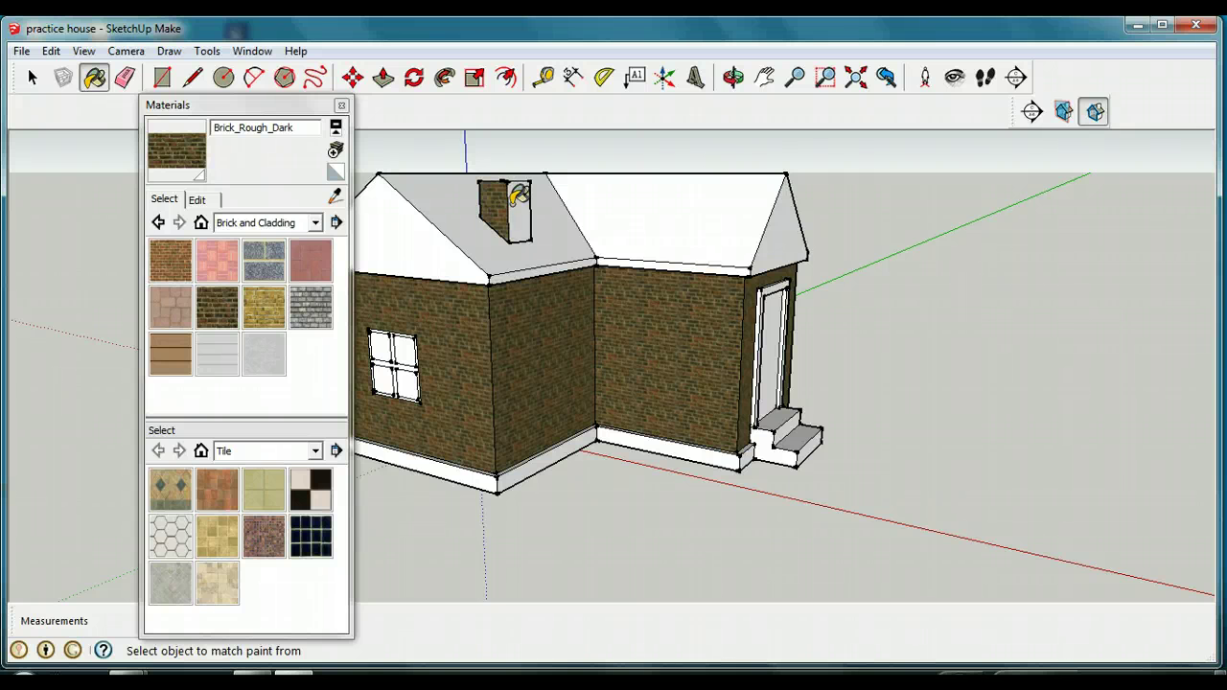
left_click(518, 196)
left_click(734, 77)
mouse_move(493, 206)
left_mouse_down()
mouse_move(734, 243)
mouse_move(828, 291)
mouse_move(953, 282)
mouse_move(1205, 296)
mouse_move(1194, 348)
left_mouse_up()
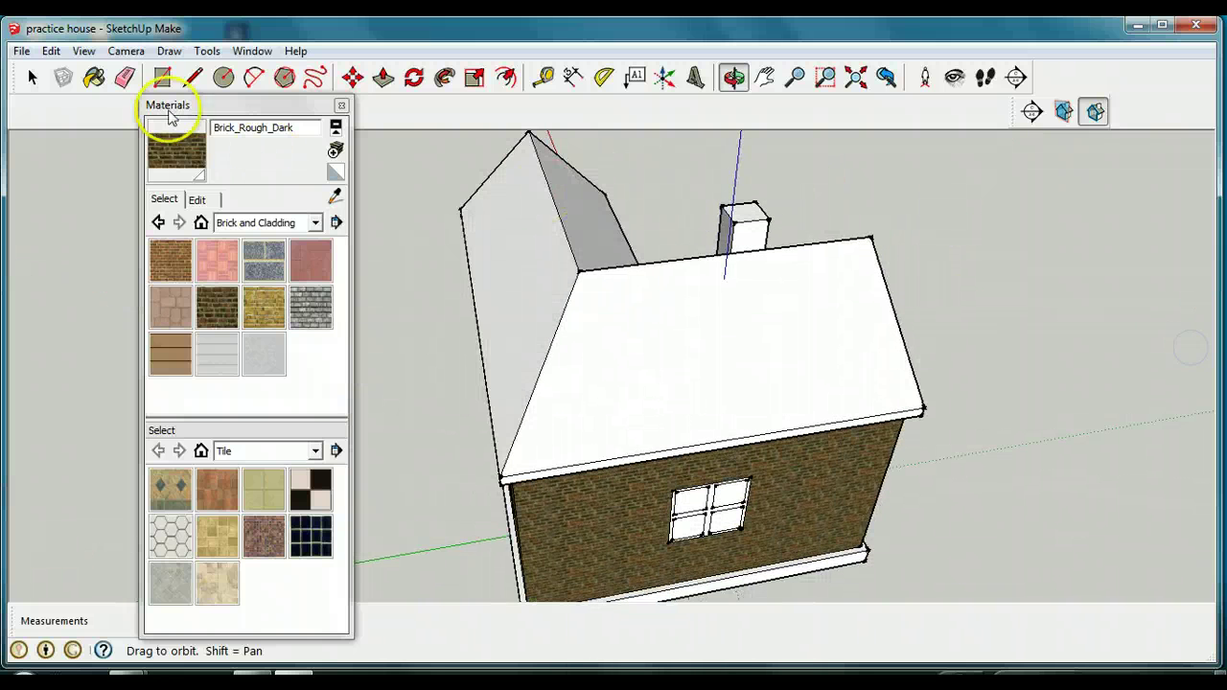
left_click(95, 77)
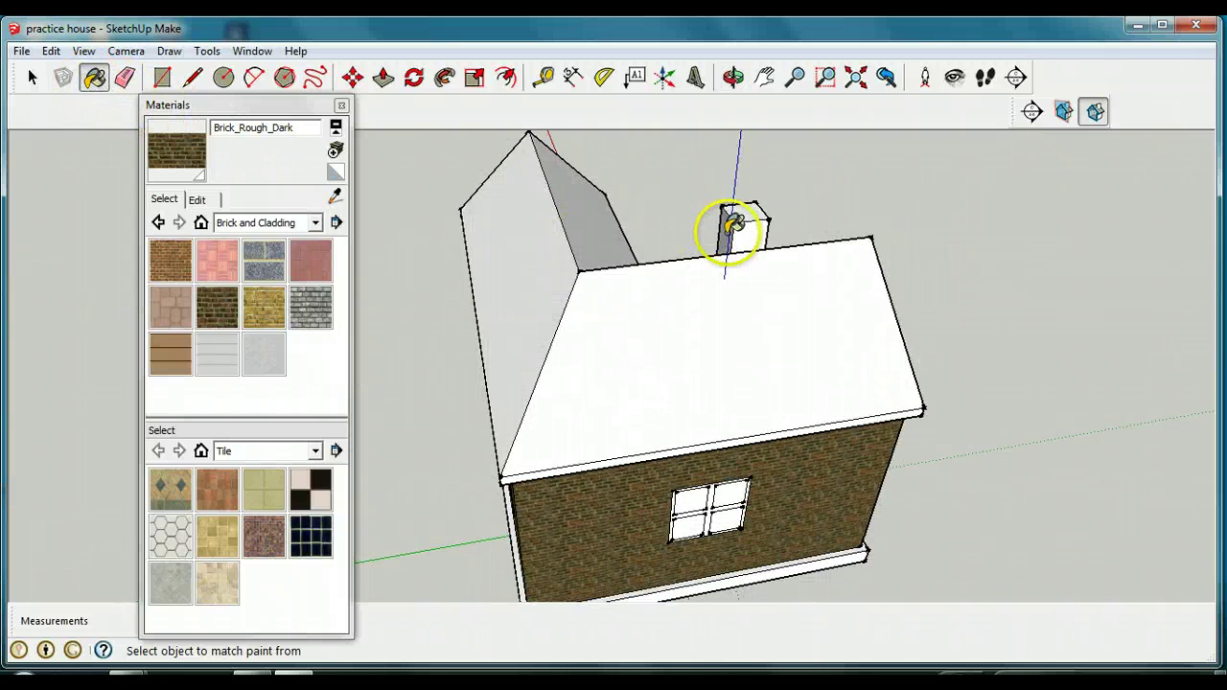
left_click(758, 225)
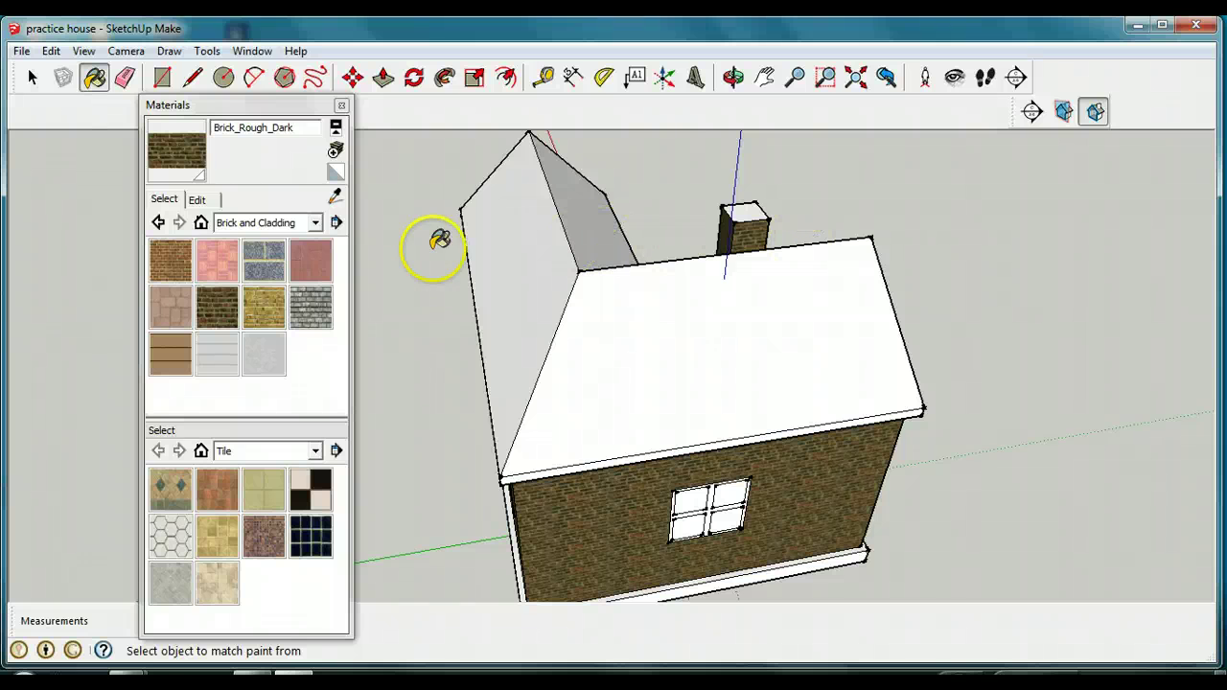
- Choose the dark Roofing_Shingles_GAF_Estates material from the Roofing collection
left_click(315, 224)
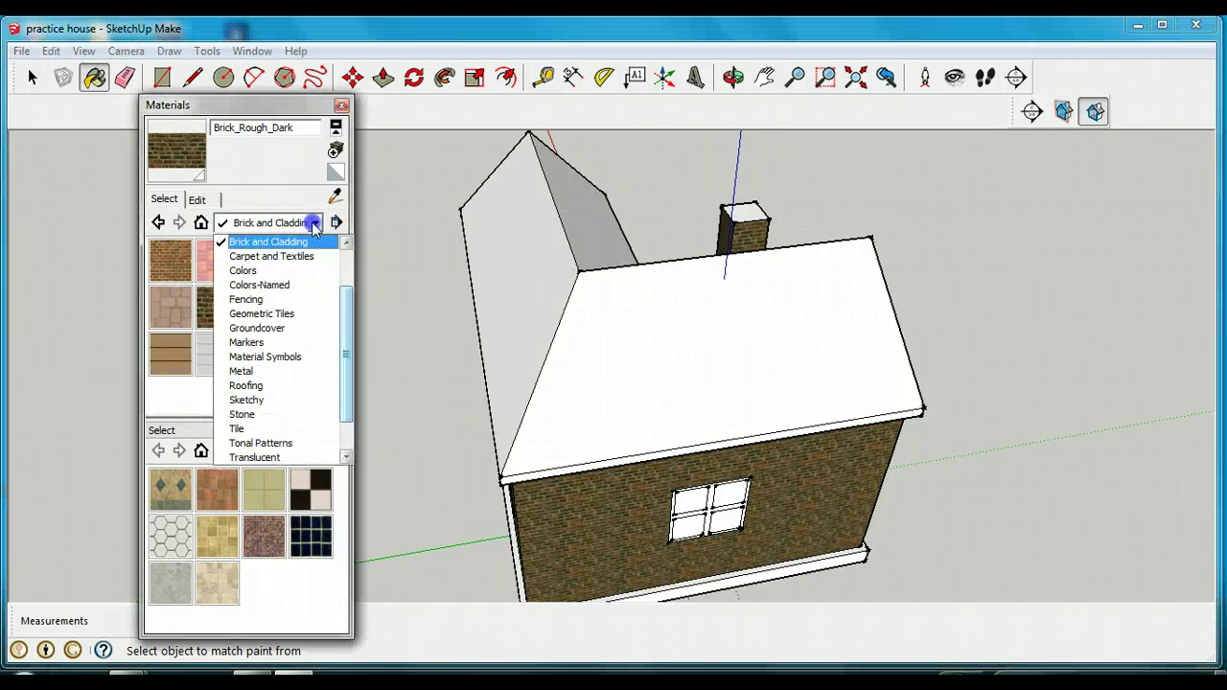
left_click(266, 386)
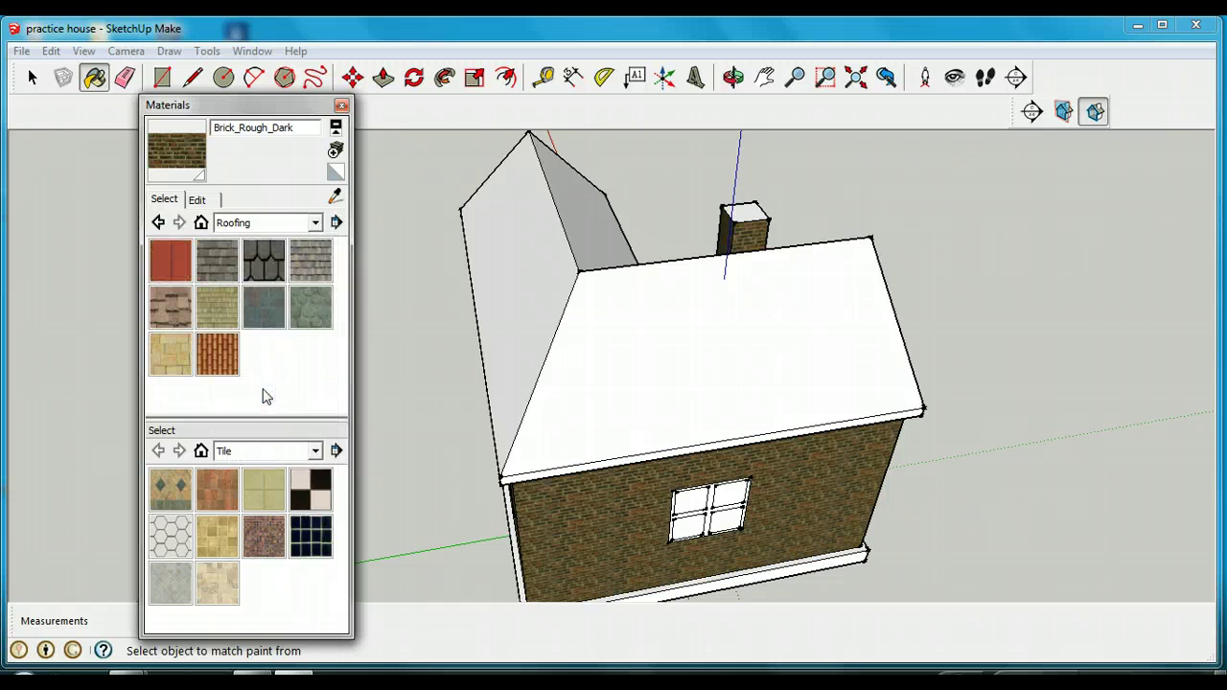
left_click(259, 372)
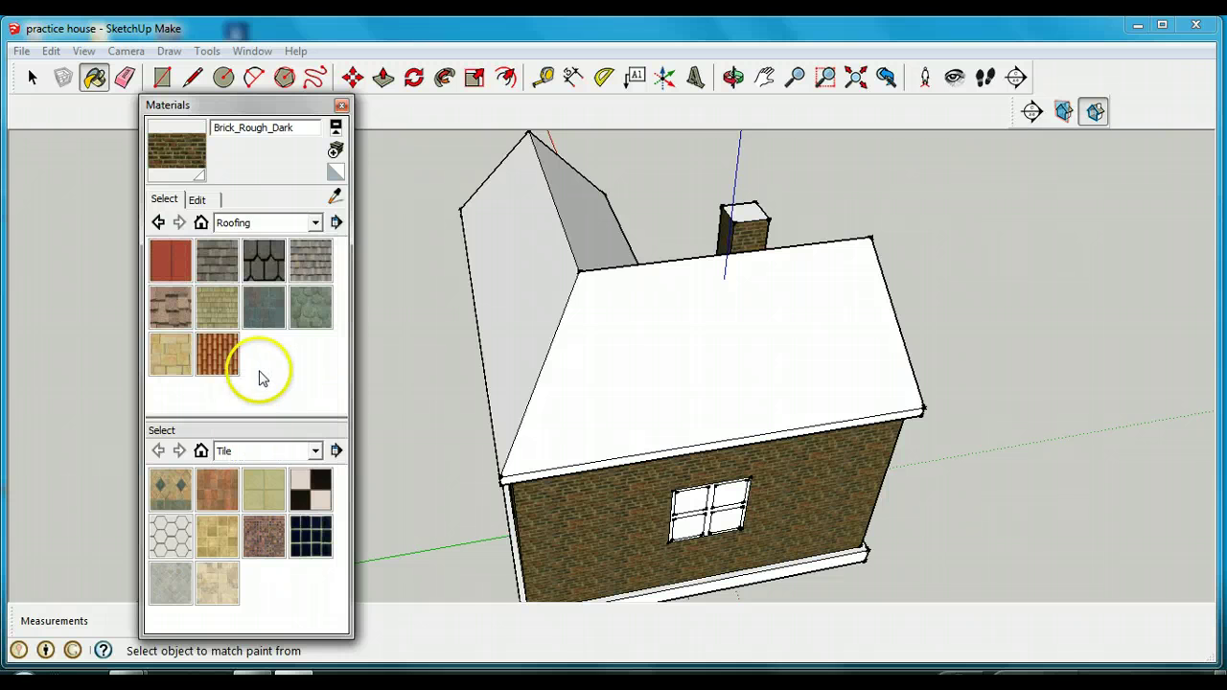
left_click(260, 268)
- Paint all four roof slopes of both wings with Roofing_Shingles_GAF_Estates
left_click(735, 82)
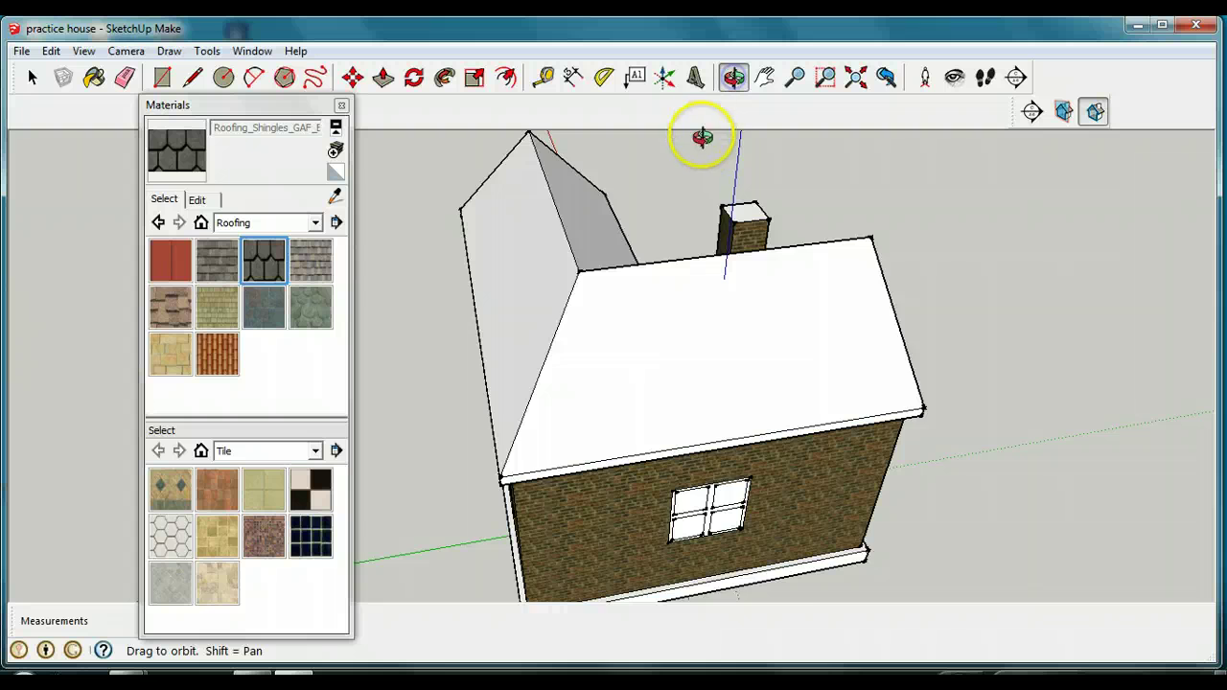
left_click_drag(696, 148, 640, 275)
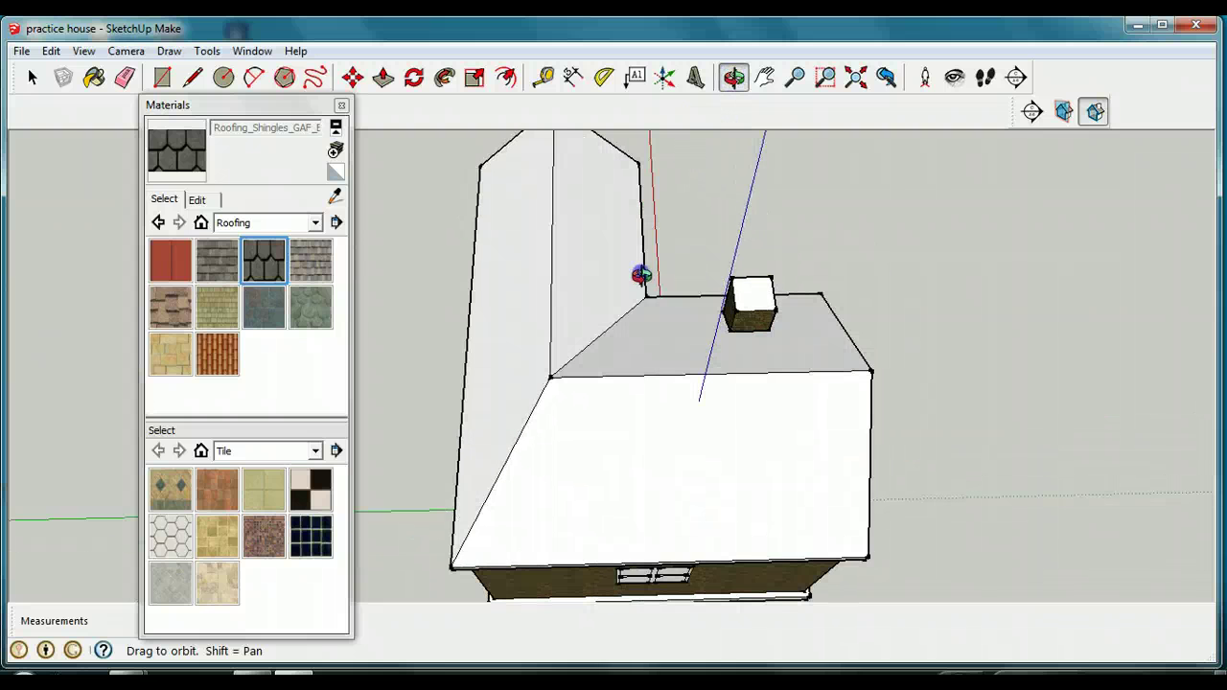
left_click(97, 82)
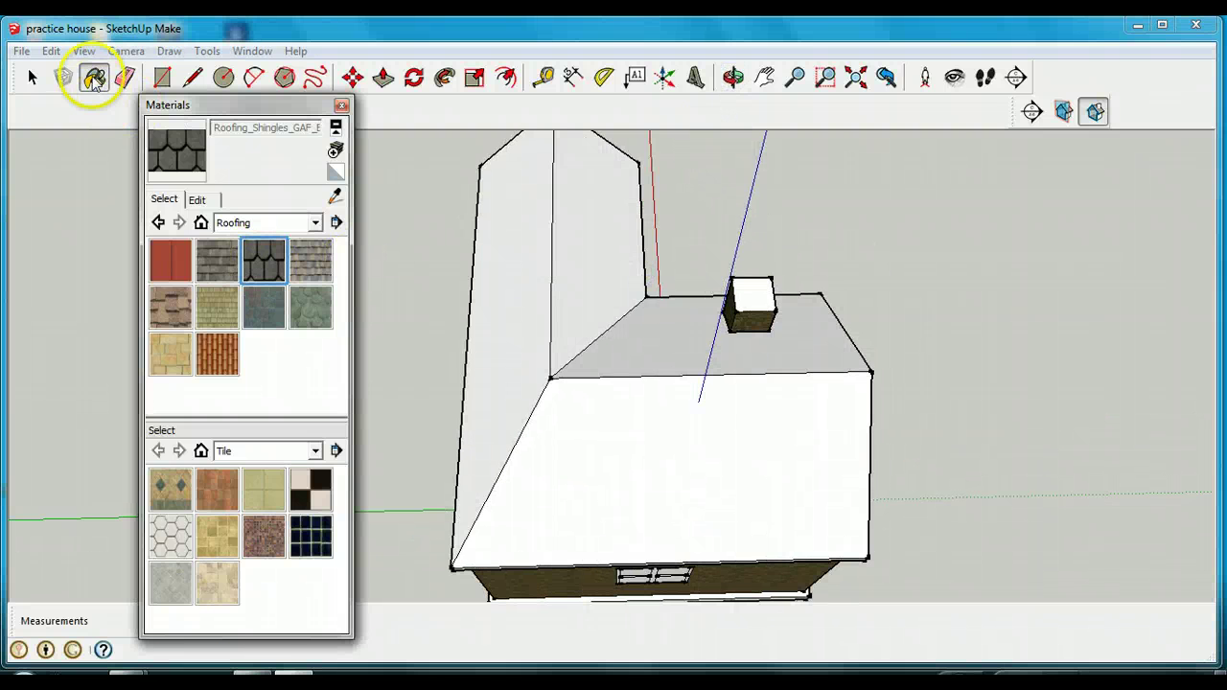
left_click(266, 268)
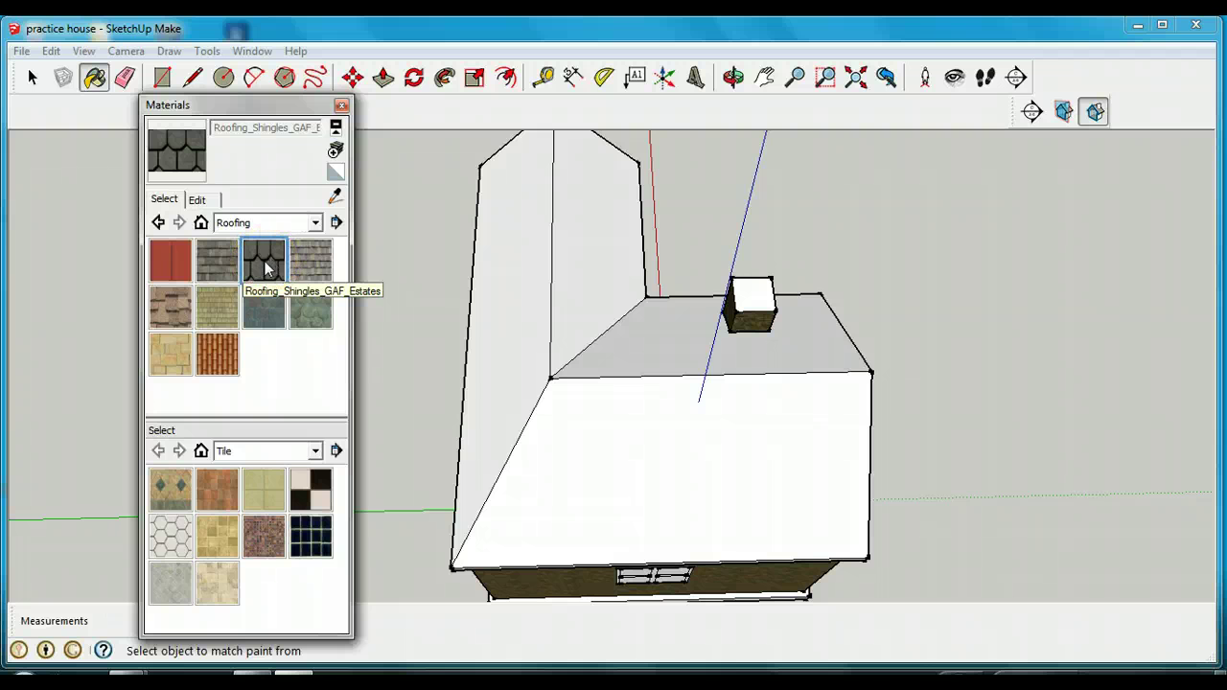
left_click(487, 268)
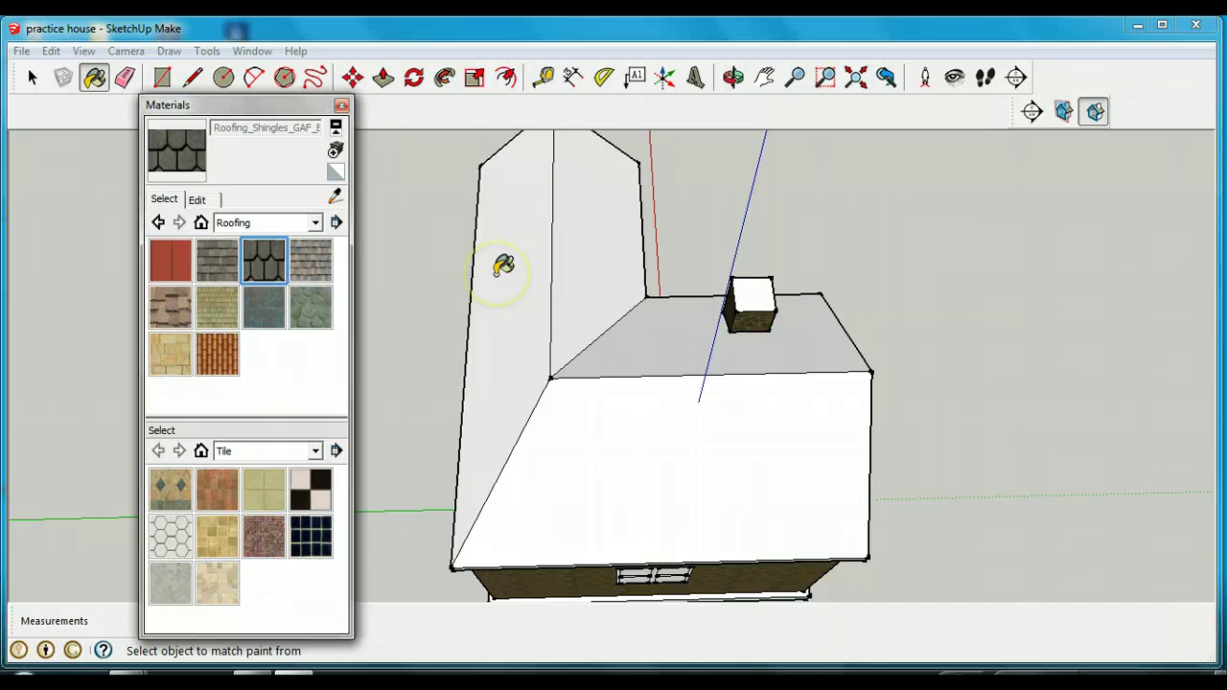
left_click(503, 266)
left_click(623, 251)
left_click(617, 273)
left_click(646, 477)
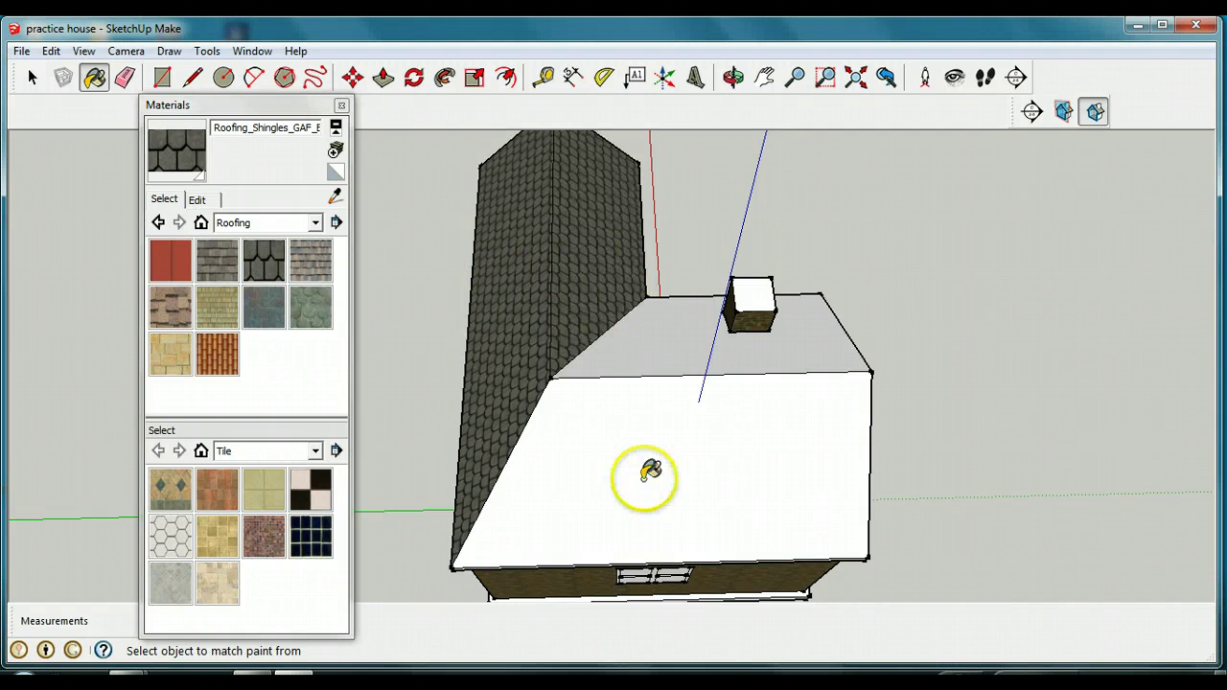
left_click(642, 433)
left_click(665, 328)
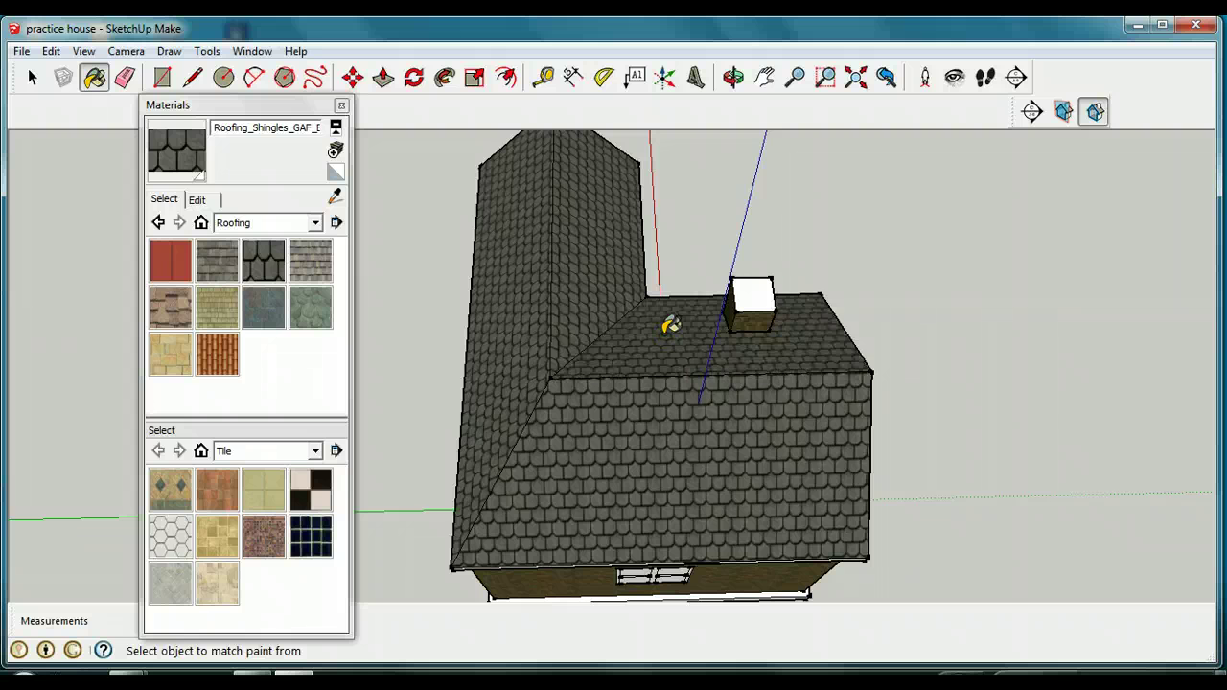
- Bring the front door side of the house into view and load the Colors material collection
left_click(733, 76)
left_click_drag(536, 487, 1082, 277)
left_click_drag(383, 326, 761, 285)
left_click(708, 373)
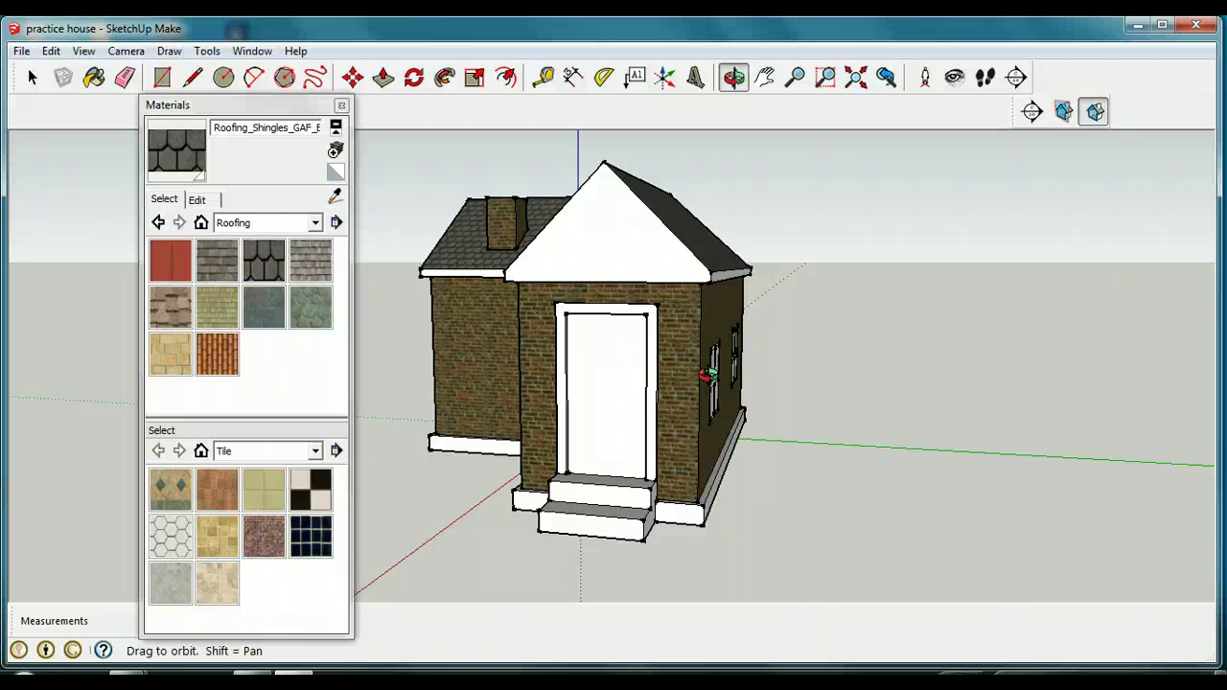
left_click(316, 222)
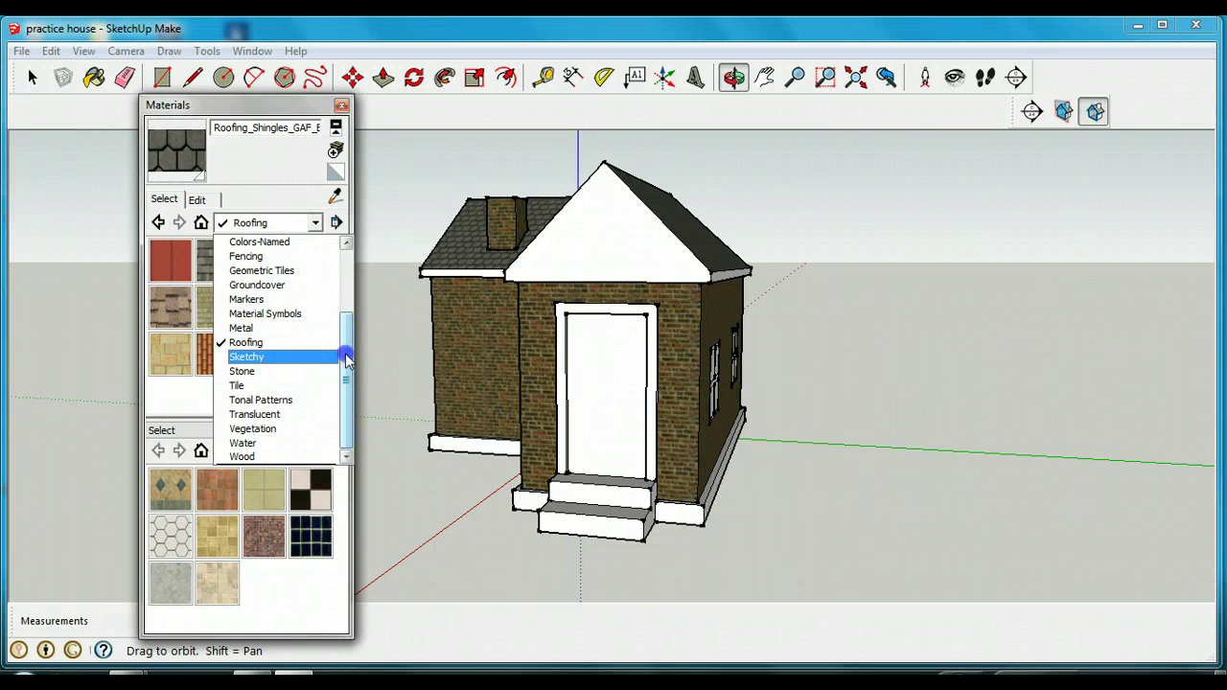
left_click(171, 648)
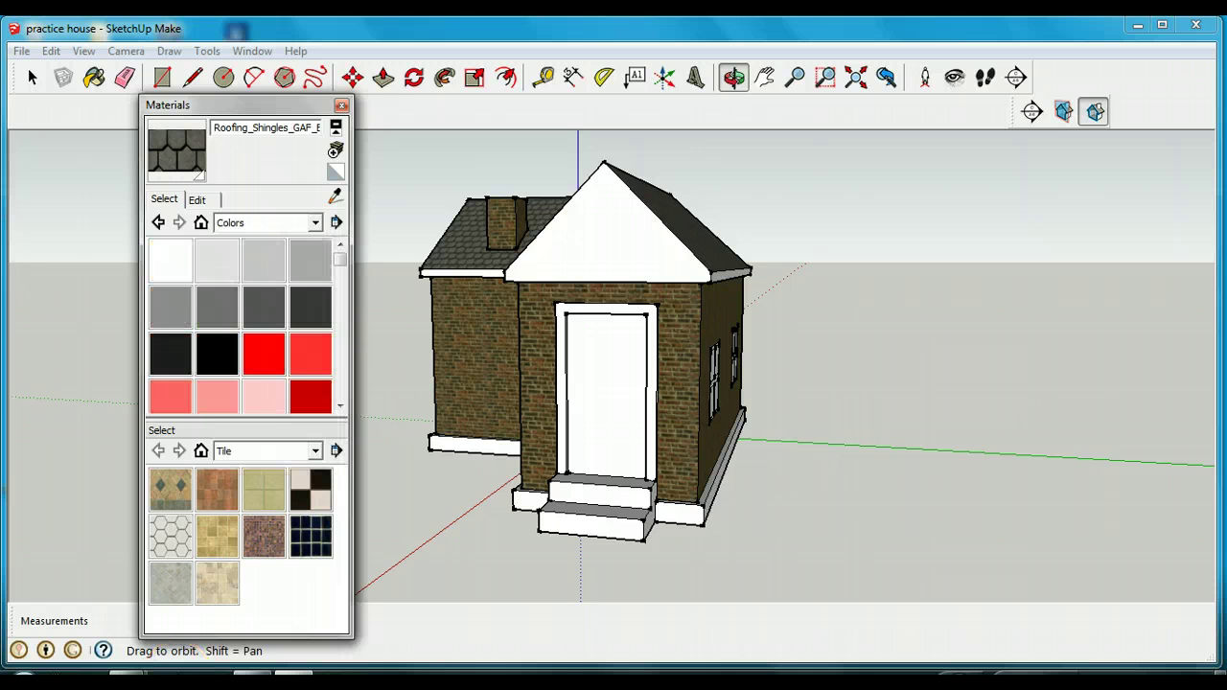
- Paint the front door with Color_H09 and the surrounding door frame with Color_H11 from the Colors collection
left_click(343, 313)
left_click(342, 322)
left_click(342, 334)
left_click(343, 349)
left_click(342, 360)
left_click(343, 360)
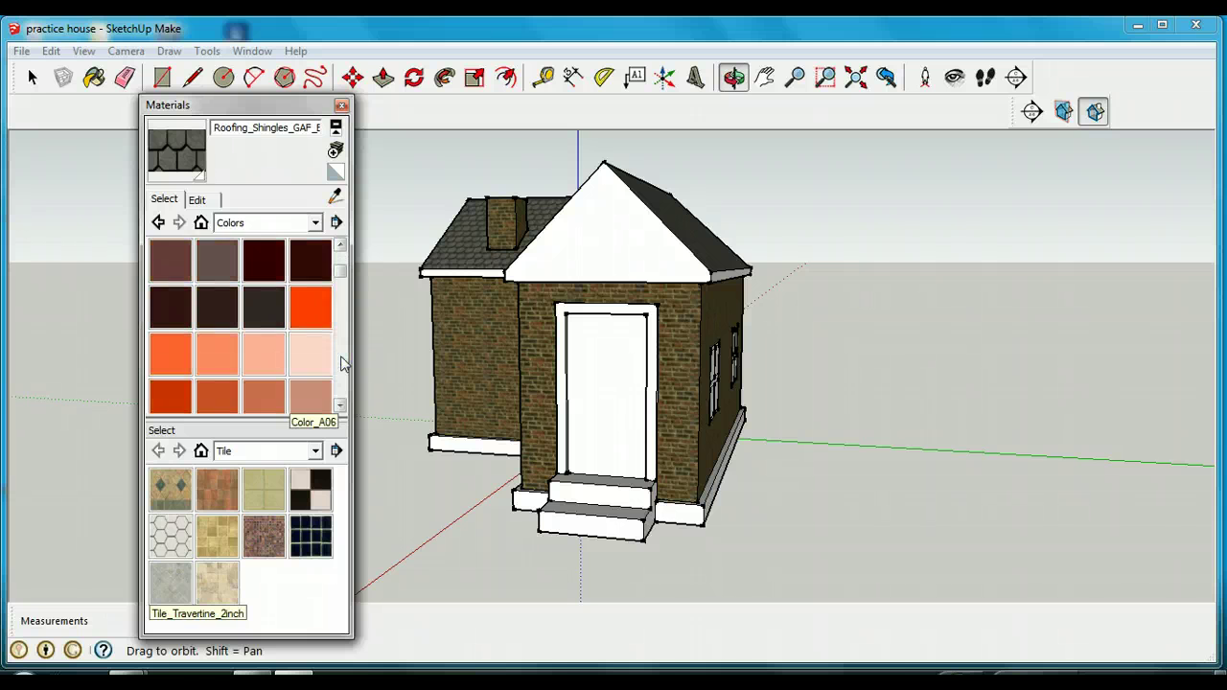
left_click(343, 360)
left_click(342, 361)
left_click(342, 360)
left_click(342, 361)
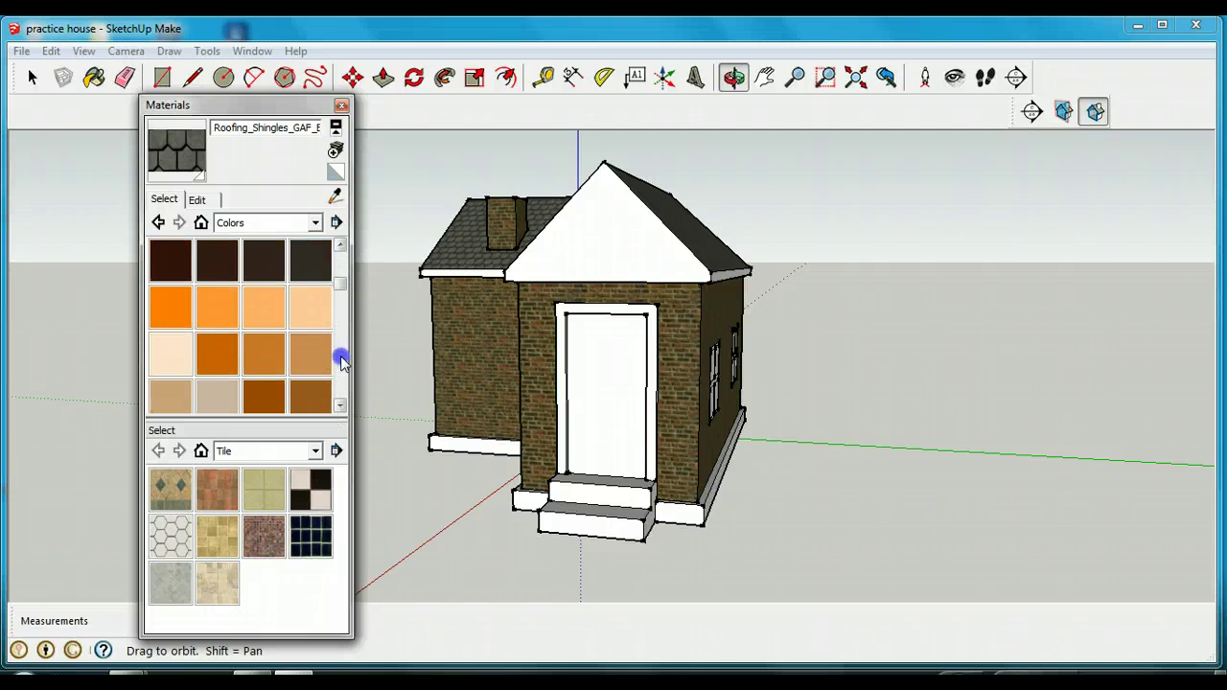
left_click(342, 361)
left_click(341, 289)
left_click_drag(340, 290, 340, 342)
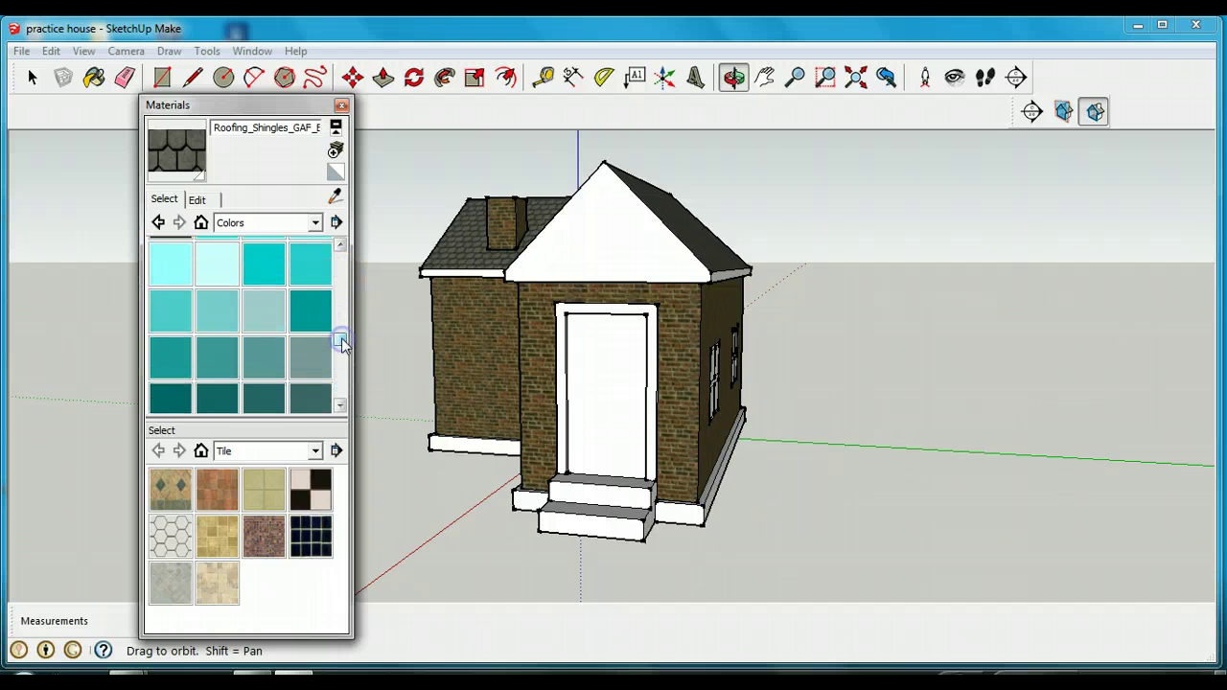
left_click(204, 322)
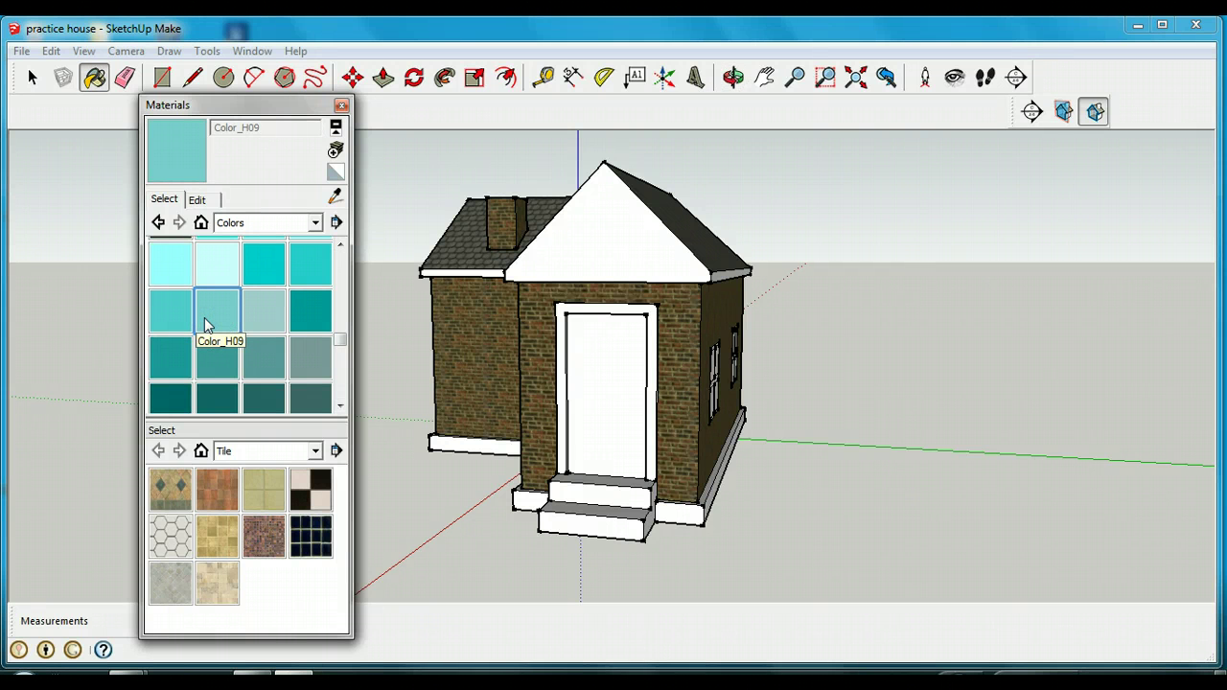
left_click(611, 360)
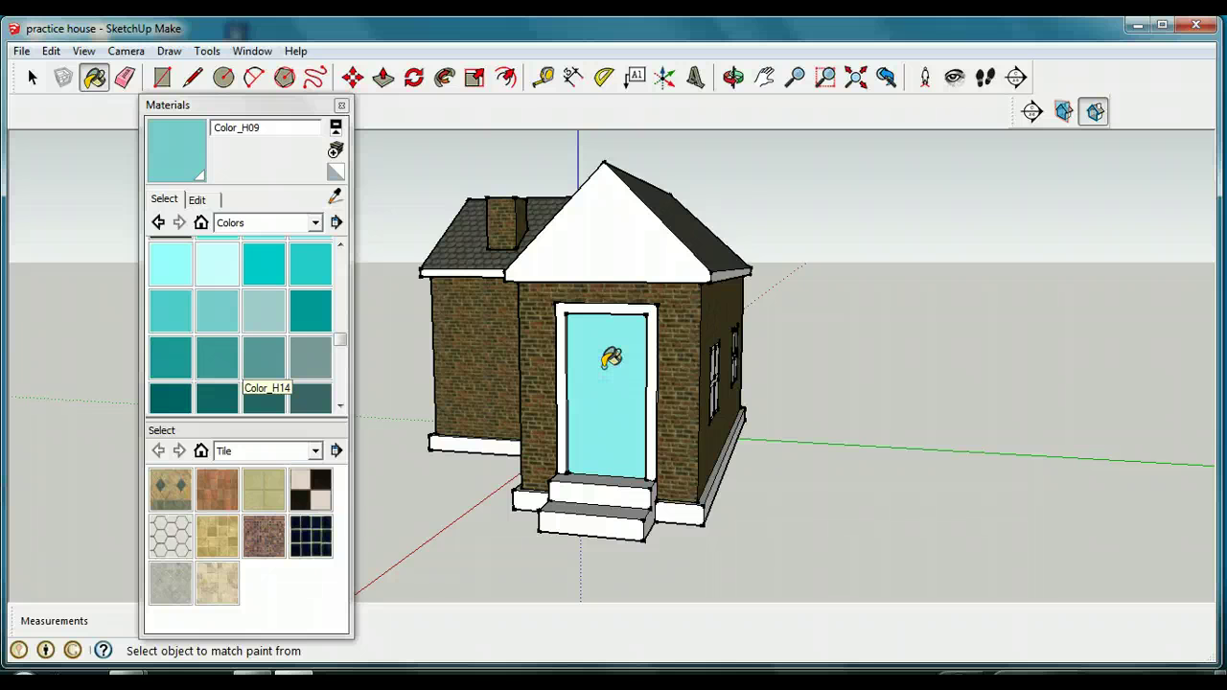
left_click(309, 319)
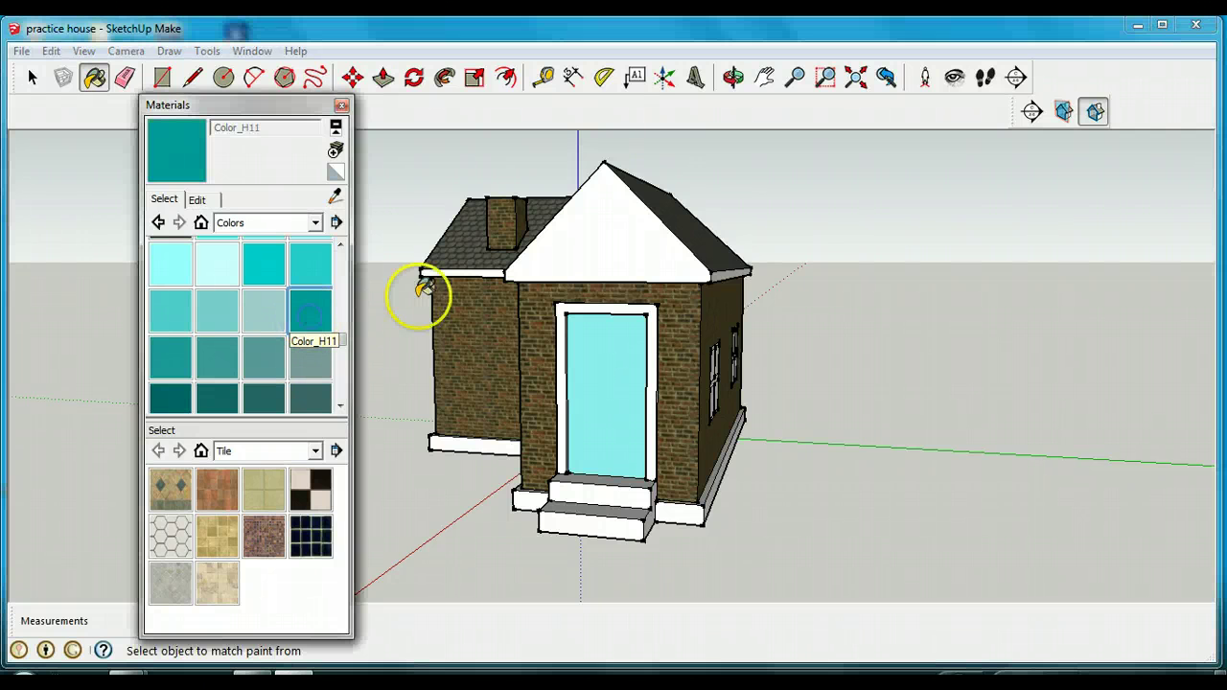
left_click(589, 299)
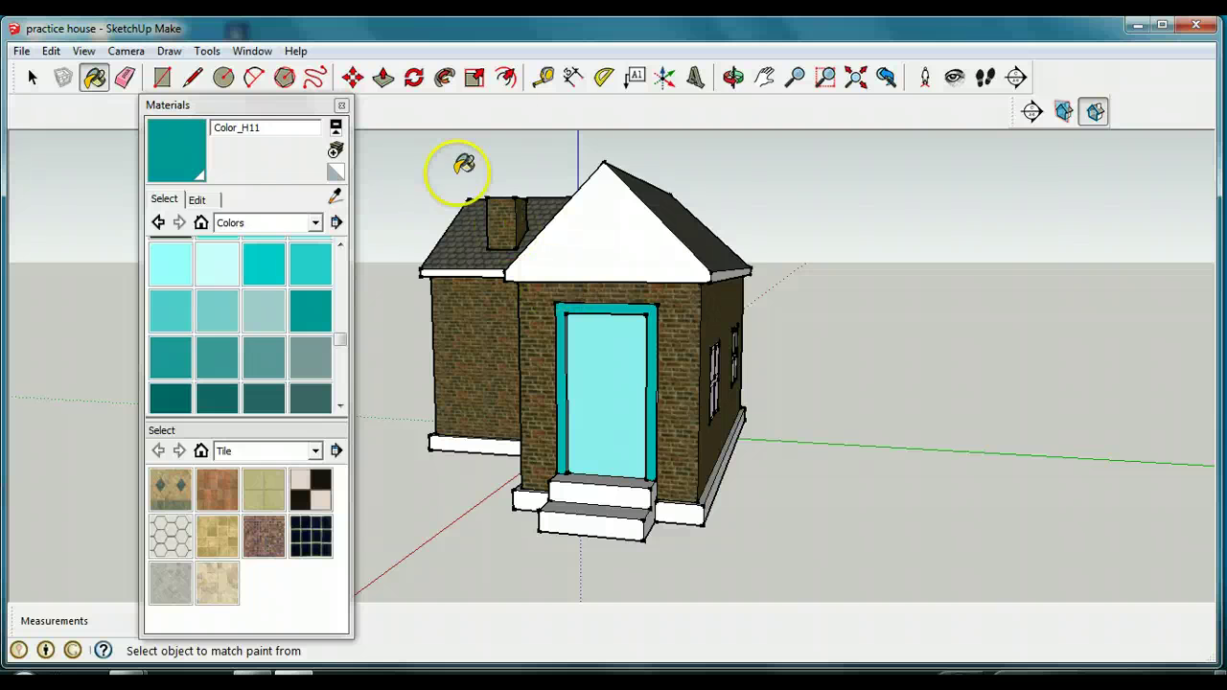
- Paint the frames of both windows on the long side wall next to the front door with Color_H08
left_click(734, 77)
left_click_drag(745, 320, 222, 308)
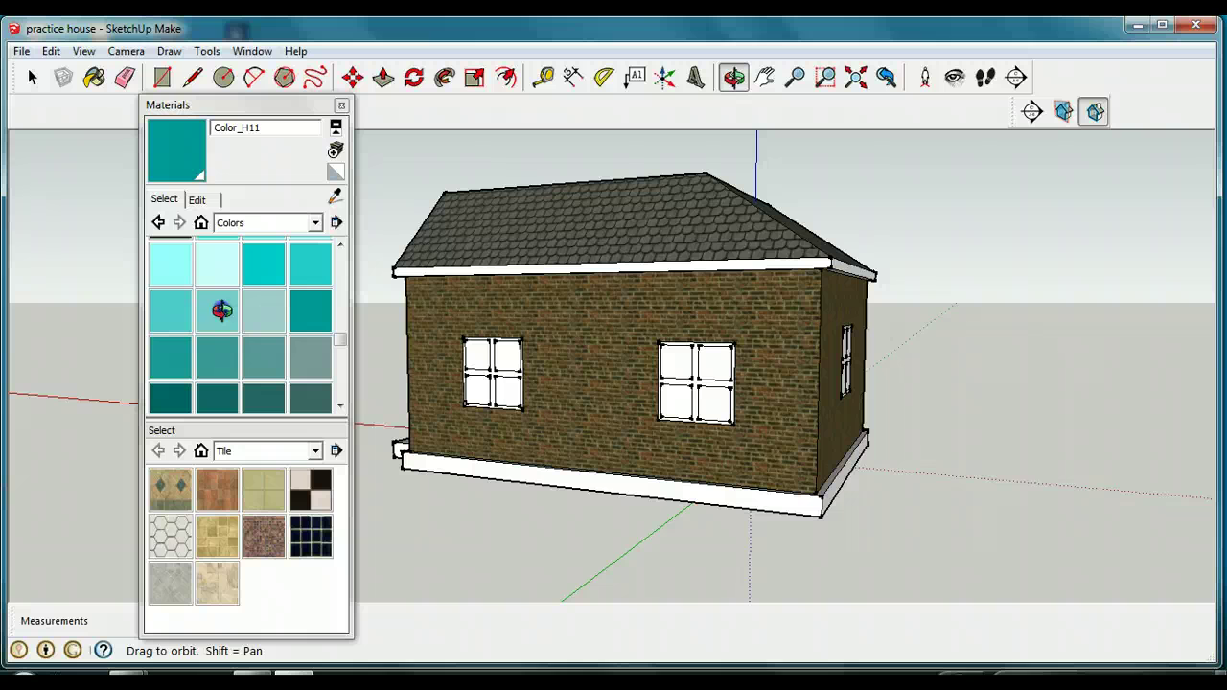
left_click(181, 315)
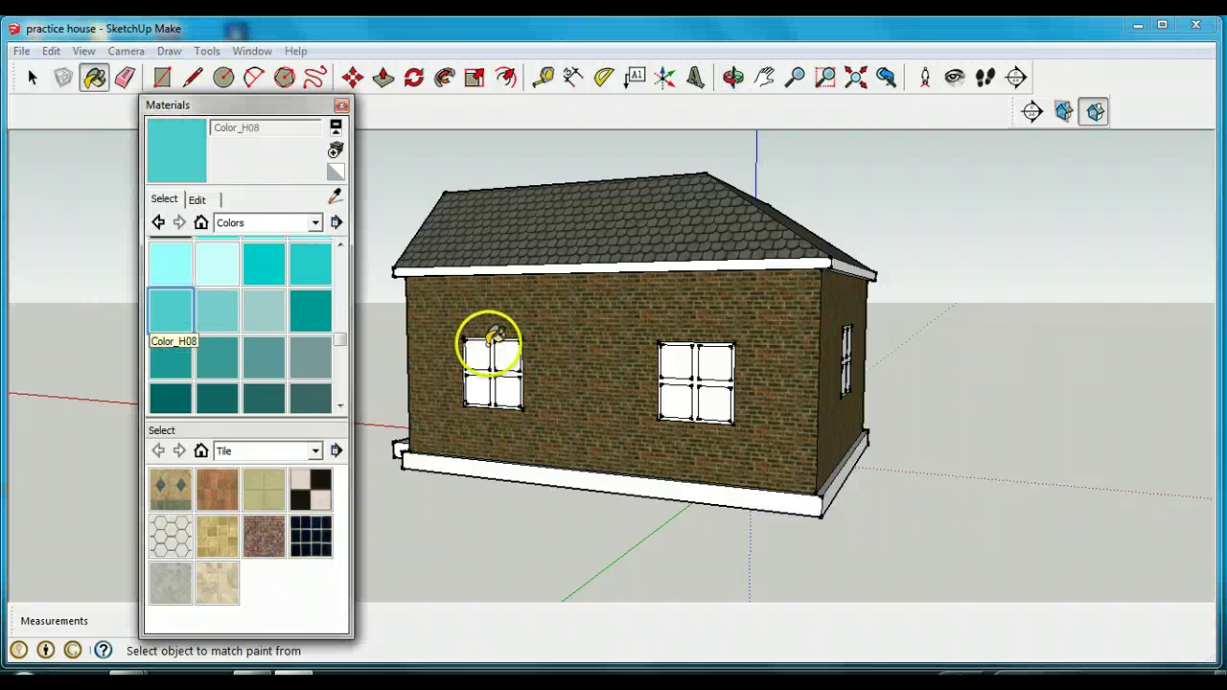
left_click(491, 354)
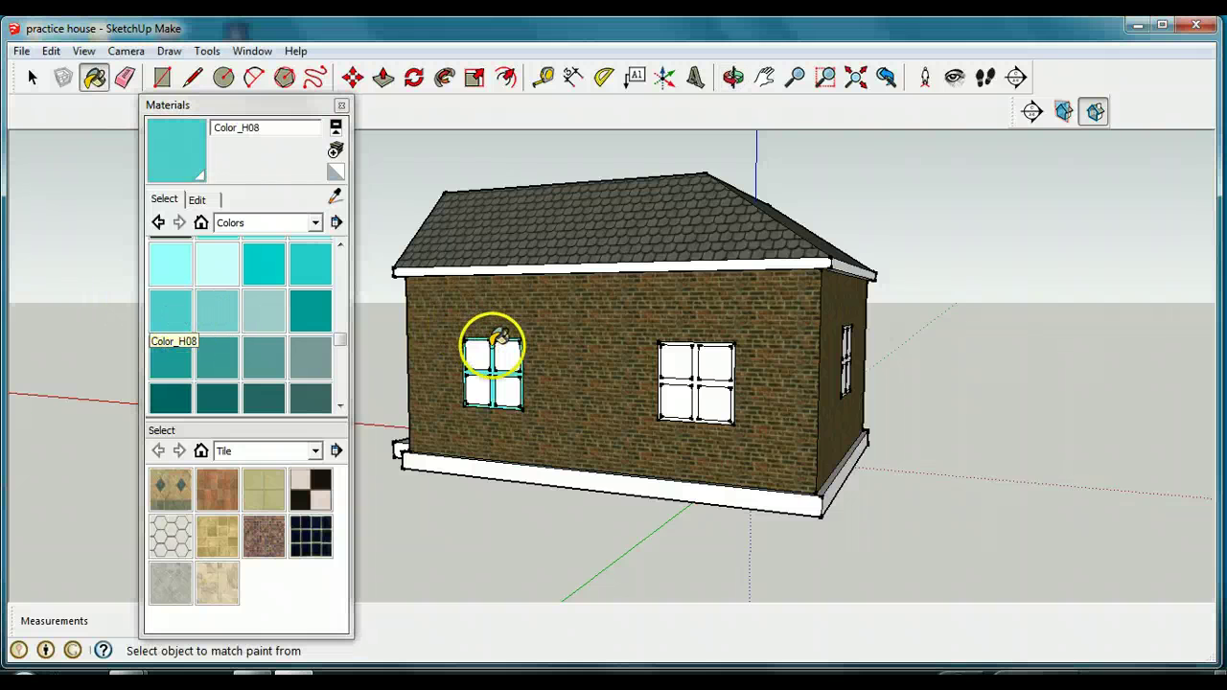
left_click(703, 347)
left_click(698, 344)
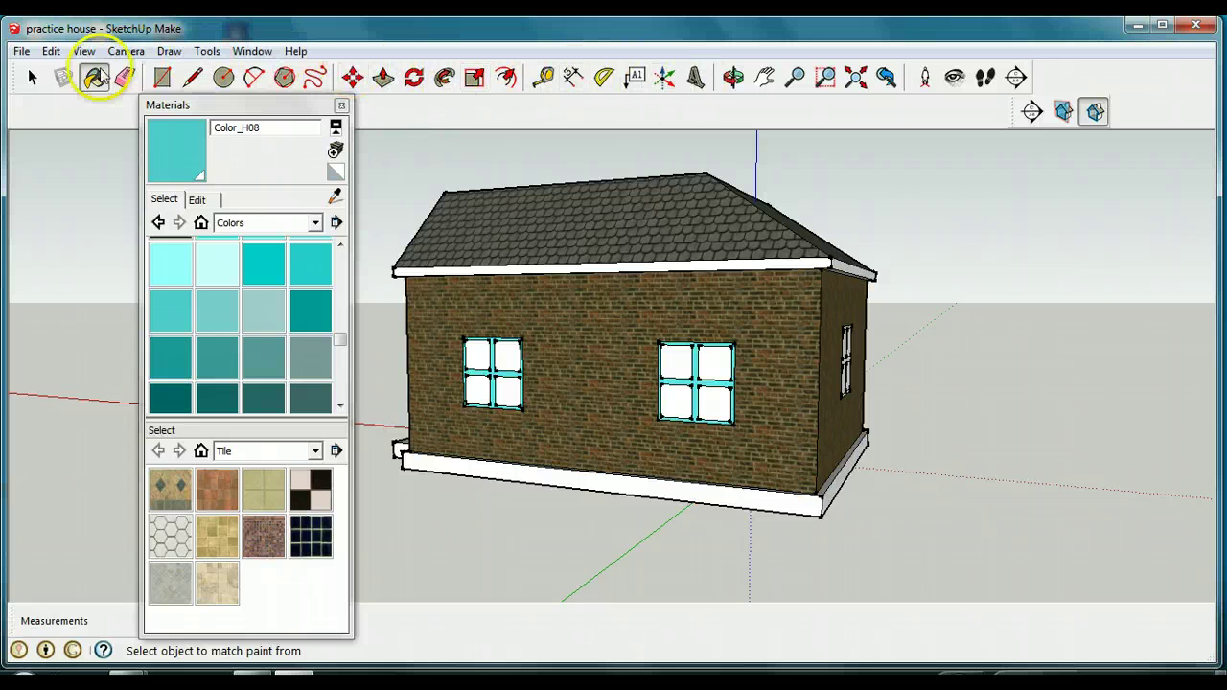
- Paint the window frame on the rear wall, around the corner from the two-window wall, with Color_H08
left_click(734, 78)
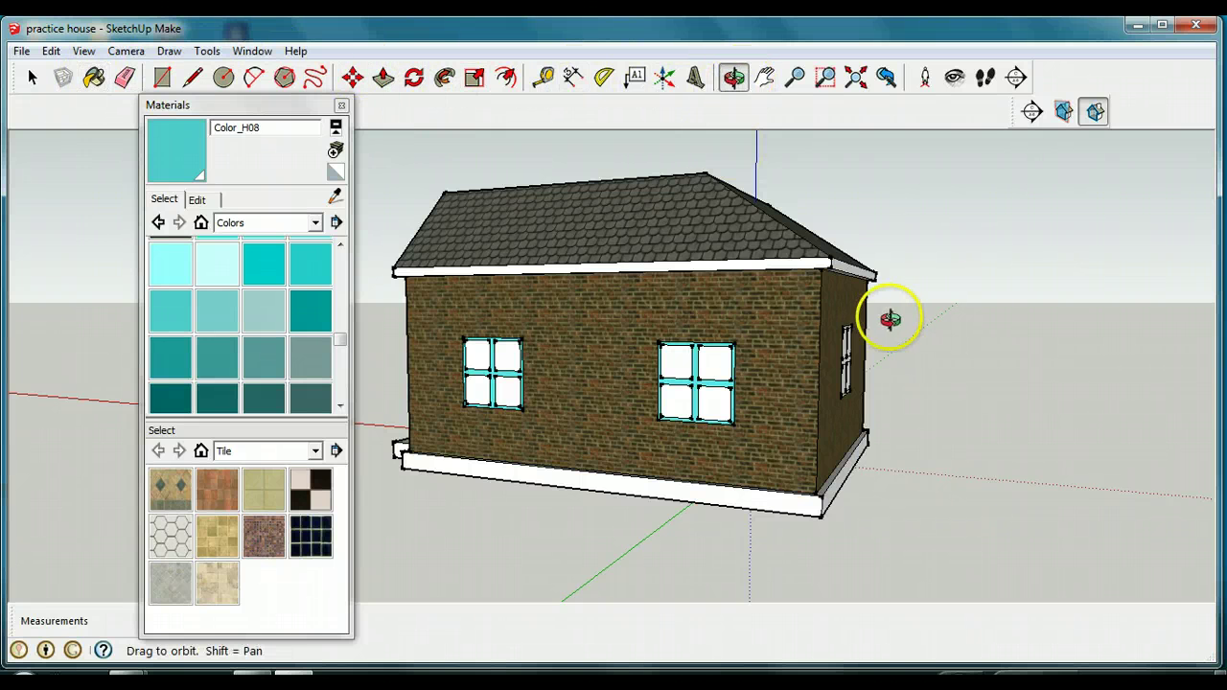
mouse_move(873, 317)
left_mouse_down()
mouse_move(550, 340)
mouse_move(427, 328)
left_mouse_up()
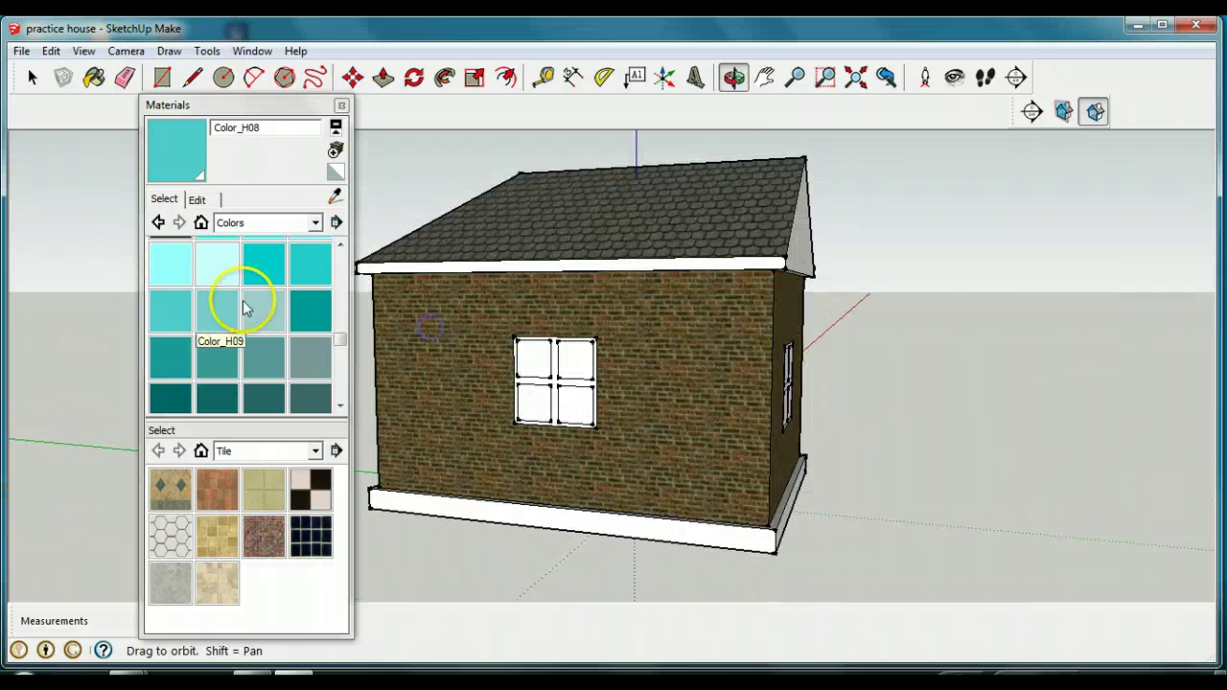
left_click(170, 309)
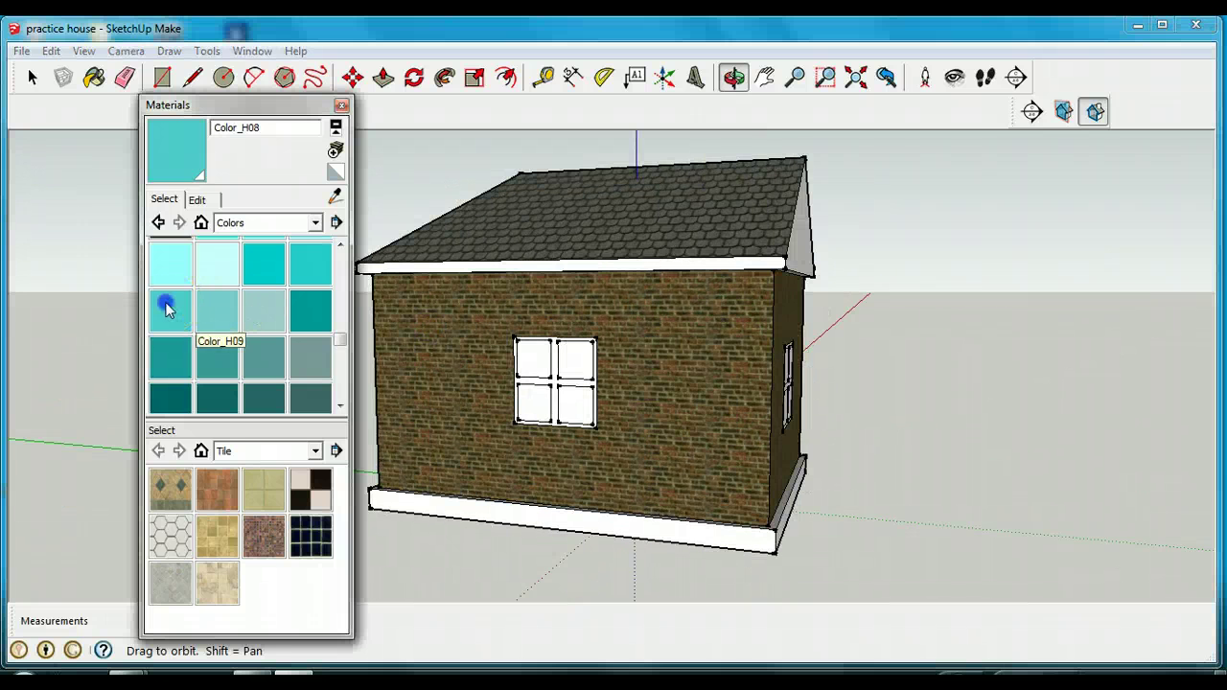
left_click(561, 345)
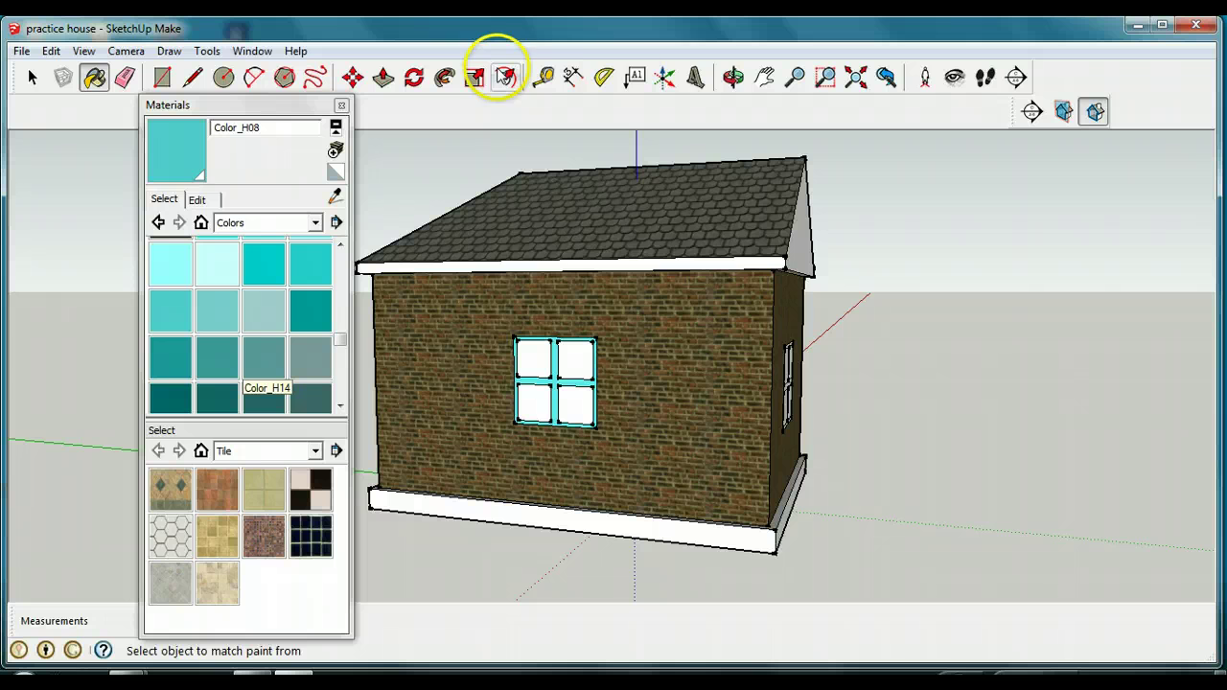
- Paint the window frame on the gable end wall of the side wing with Color_H08
left_click(735, 78)
left_click_drag(763, 302, 448, 322)
left_click(170, 311)
left_click(498, 355, "alt")
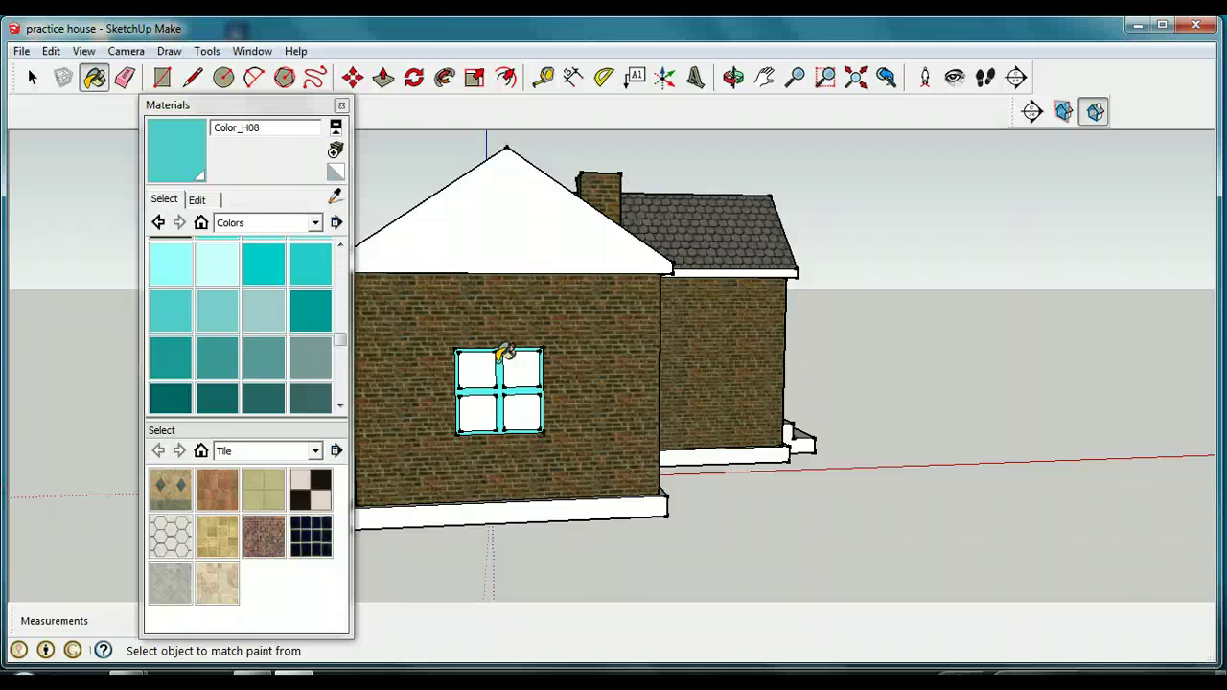
left_click(501, 355, "alt")
left_click(518, 513, "alt")
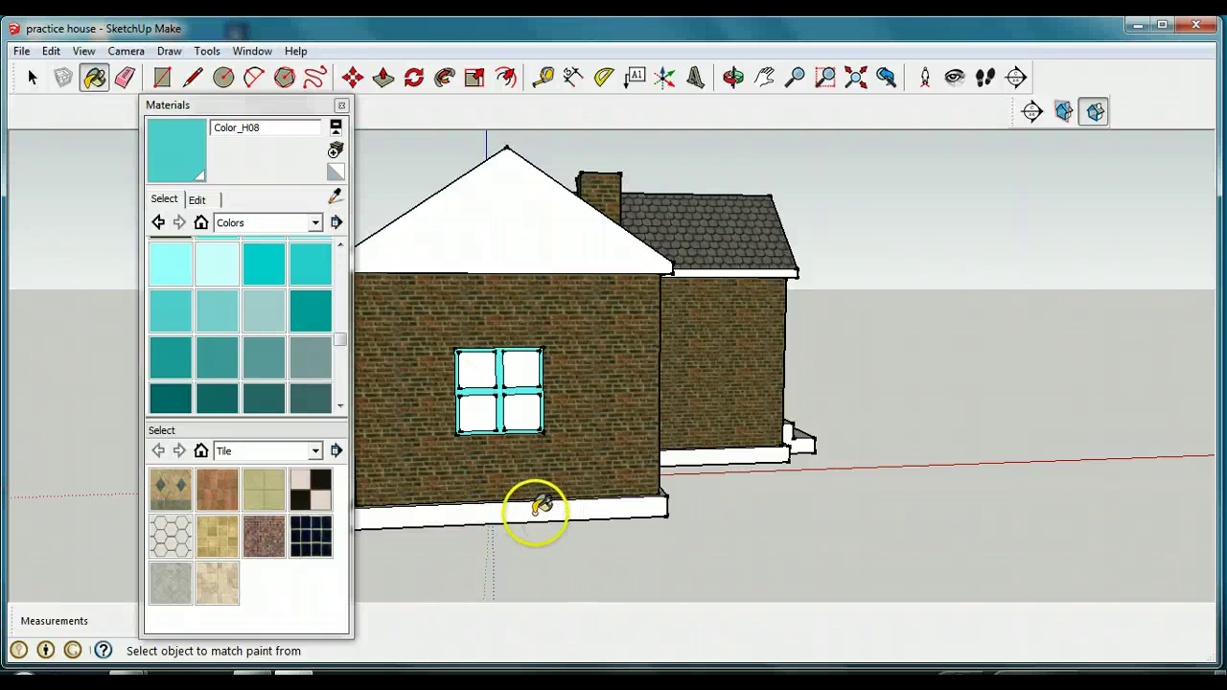
- Paint the foundation strip on the side wing, the inner corner and up to the front steps with Metal_Aluminum_Anodized from the Metal collection
left_click(733, 77)
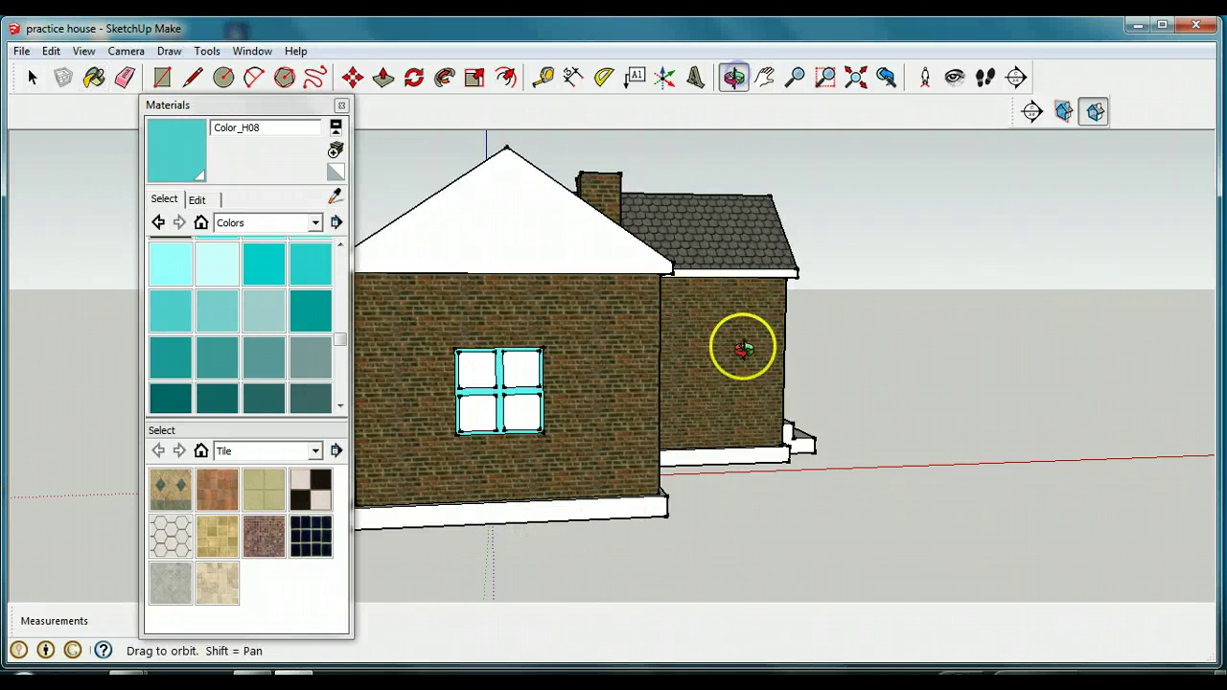
left_click_drag(759, 383, 470, 378)
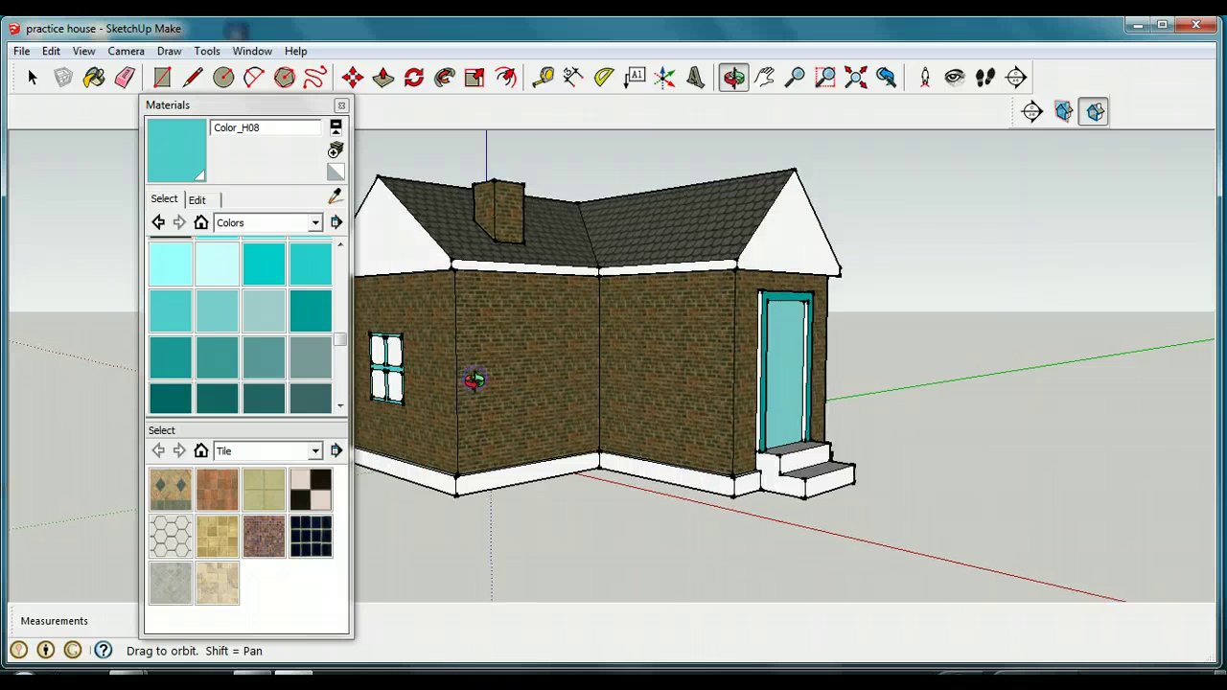
left_click(314, 223)
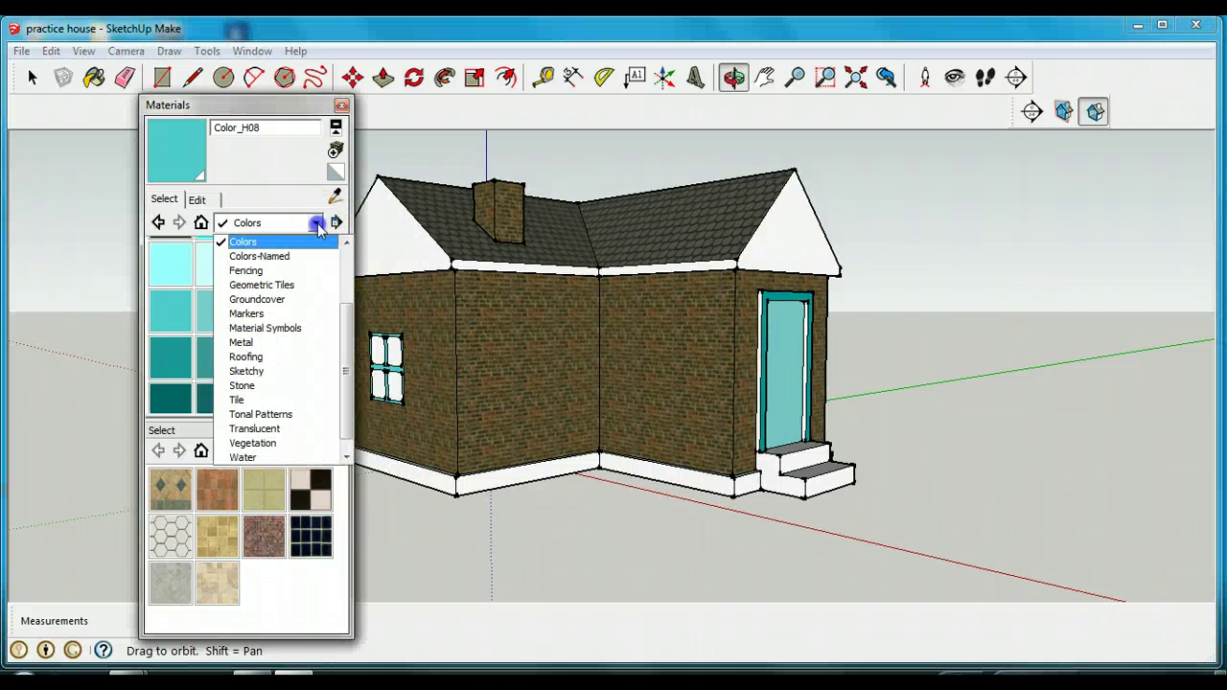
left_click(267, 342)
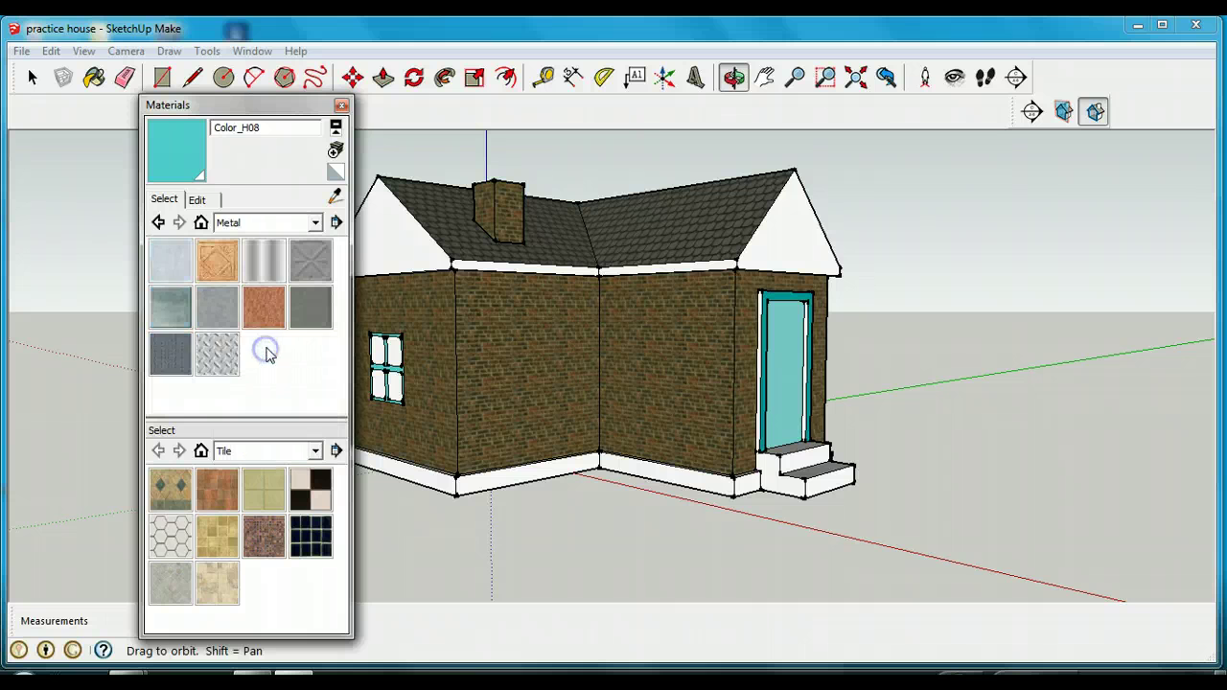
left_click(173, 265)
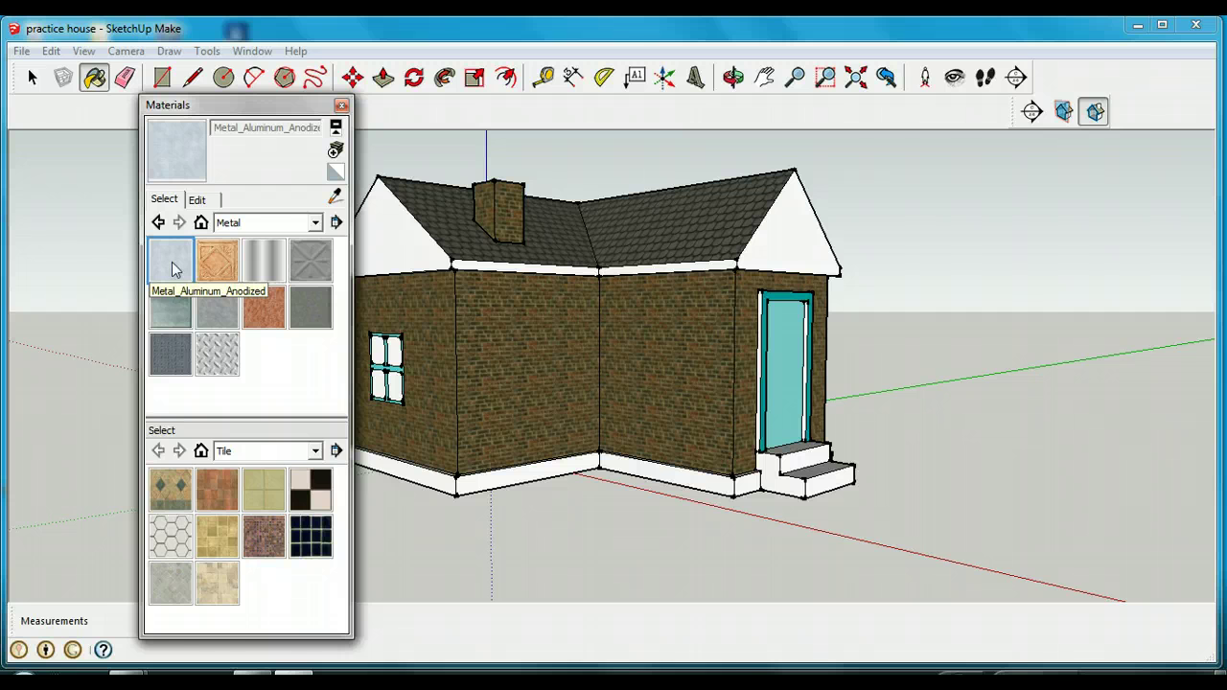
left_click(403, 460)
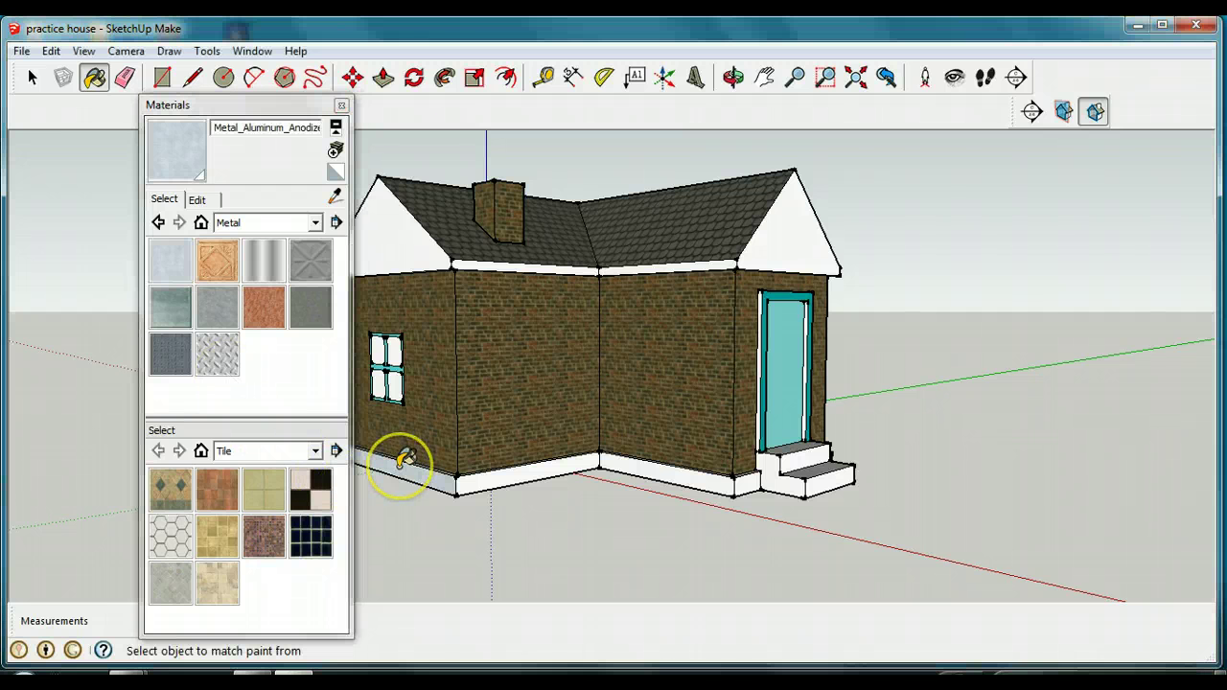
left_click(515, 472)
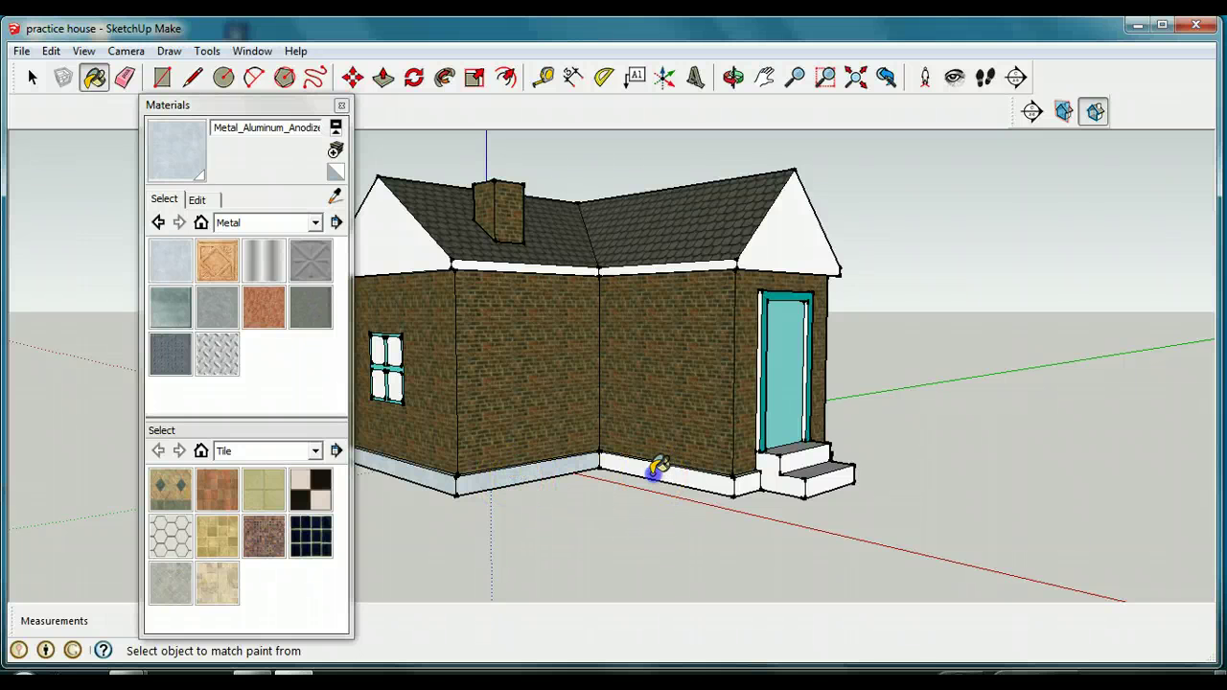
left_click(657, 470)
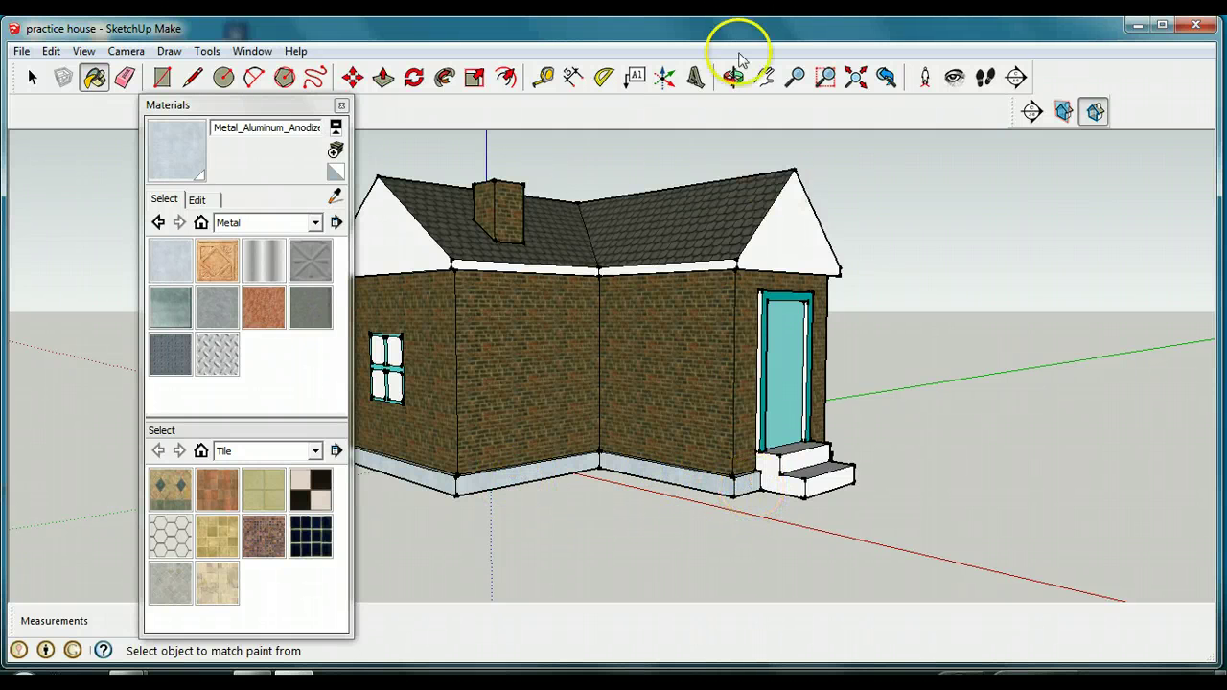
- Paint the foundation strip beside the front steps and along the two-window side wall with Metal_Aluminum_Anodized
left_click(732, 77)
left_click_drag(800, 441, 362, 454)
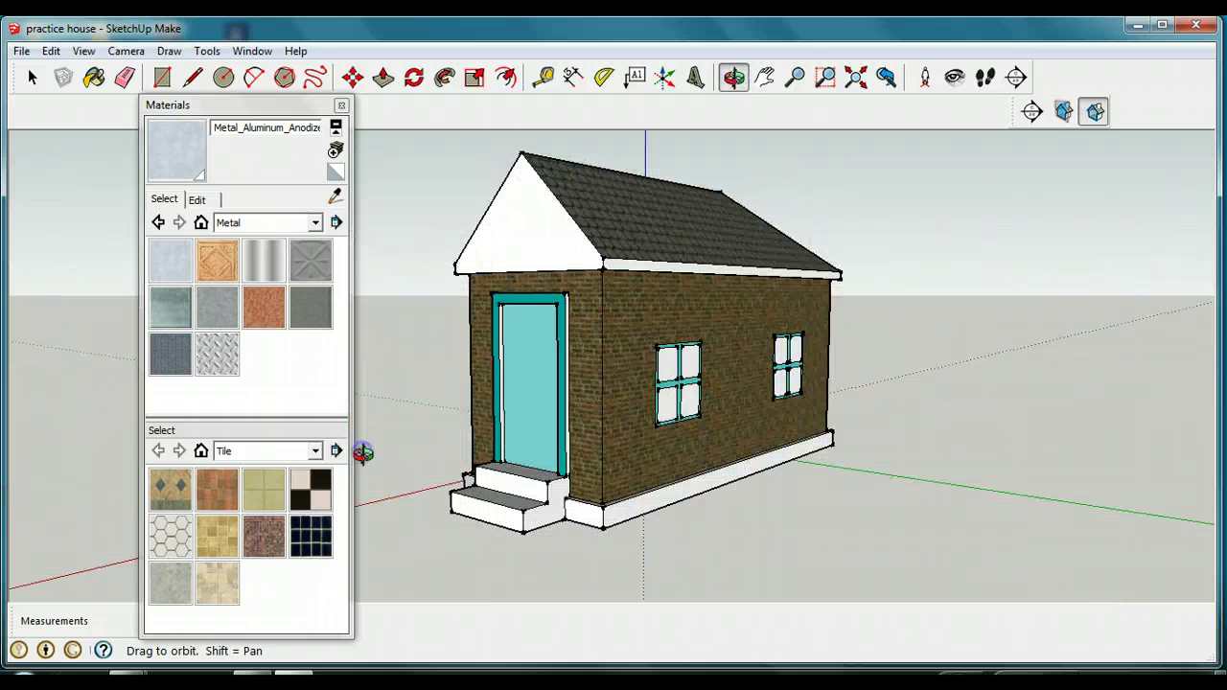
left_click(171, 260)
left_click(586, 508)
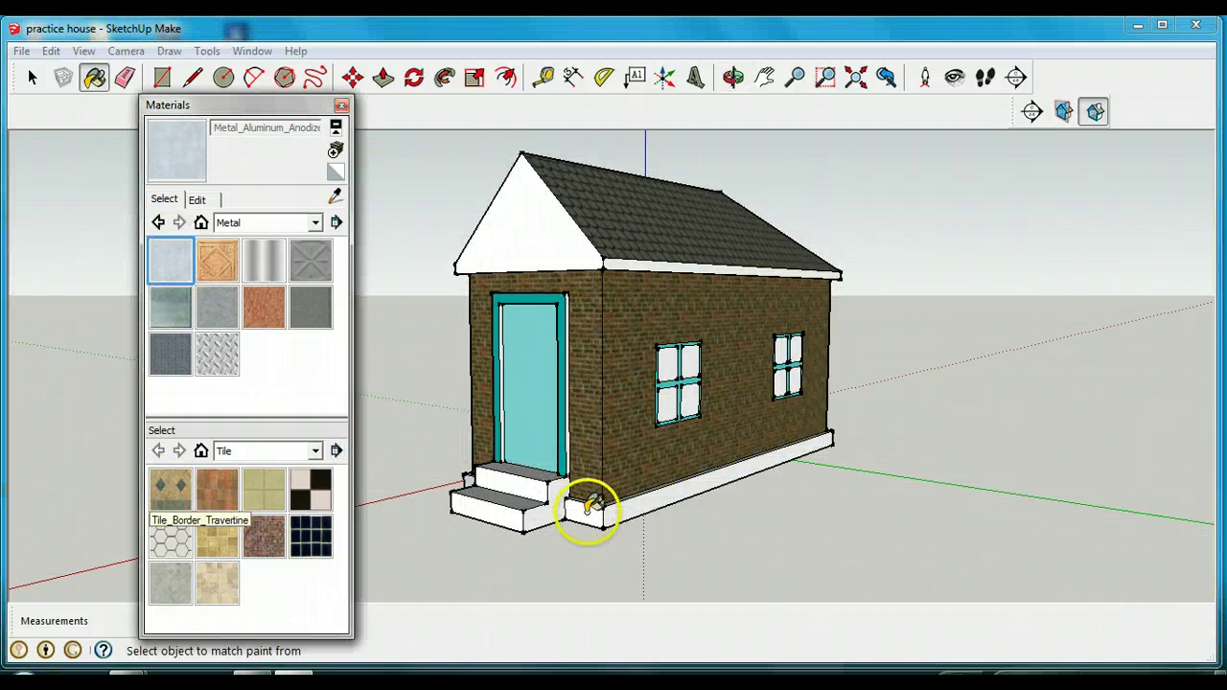
left_click(665, 495)
- Paint the foundation strip below the single-window rear wall with Metal_Aluminum_Anodized
left_click(733, 76)
left_click_drag(745, 392, 219, 379)
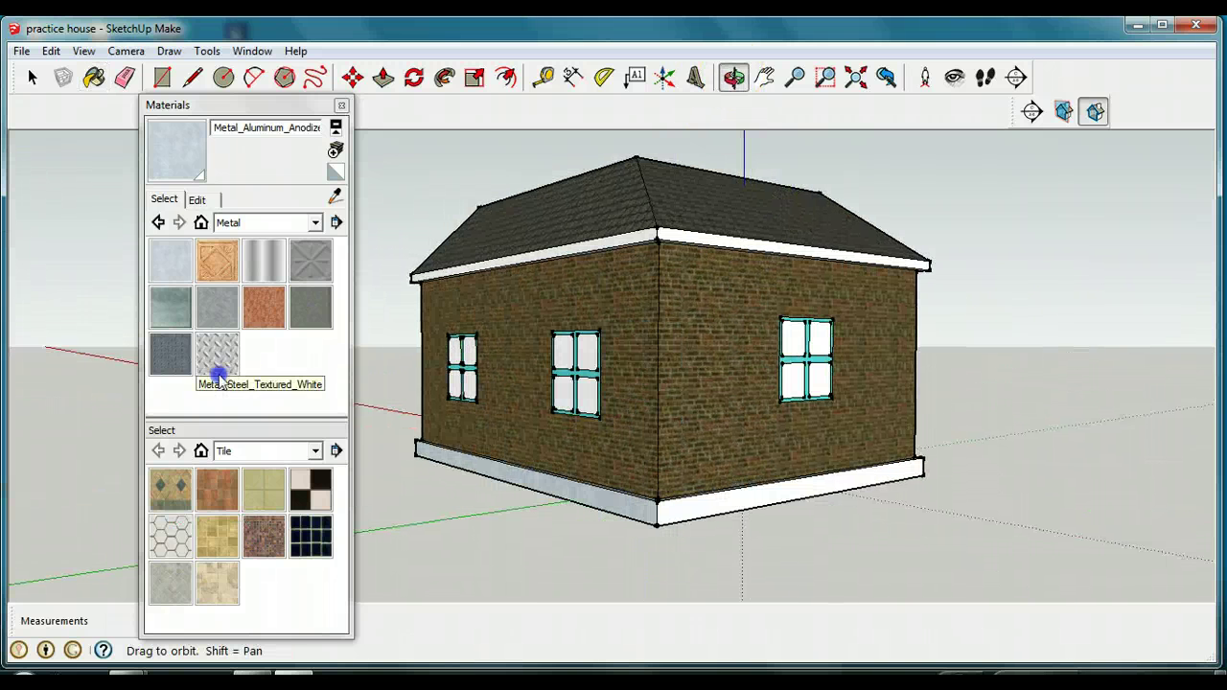
left_click(167, 259)
left_click(706, 504)
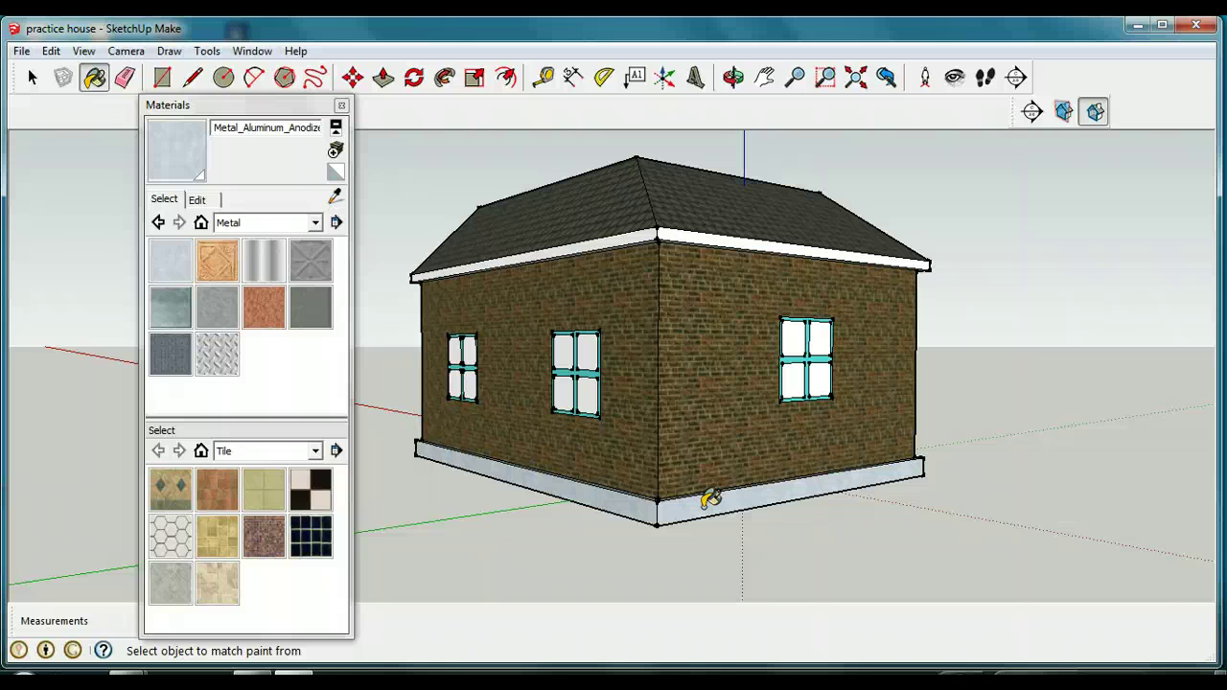
- Bring the front steps and door side of the house into view and load the Stone material collection
left_click(734, 77)
left_click_drag(473, 297, 567, 438)
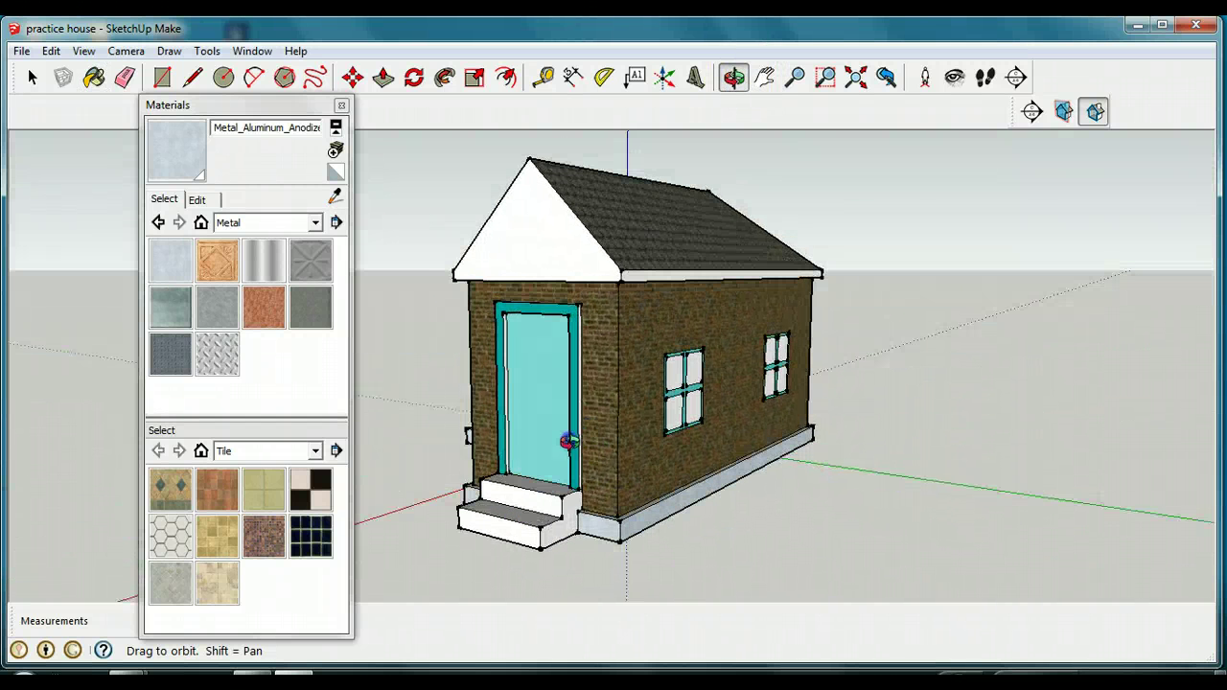
left_click(315, 225)
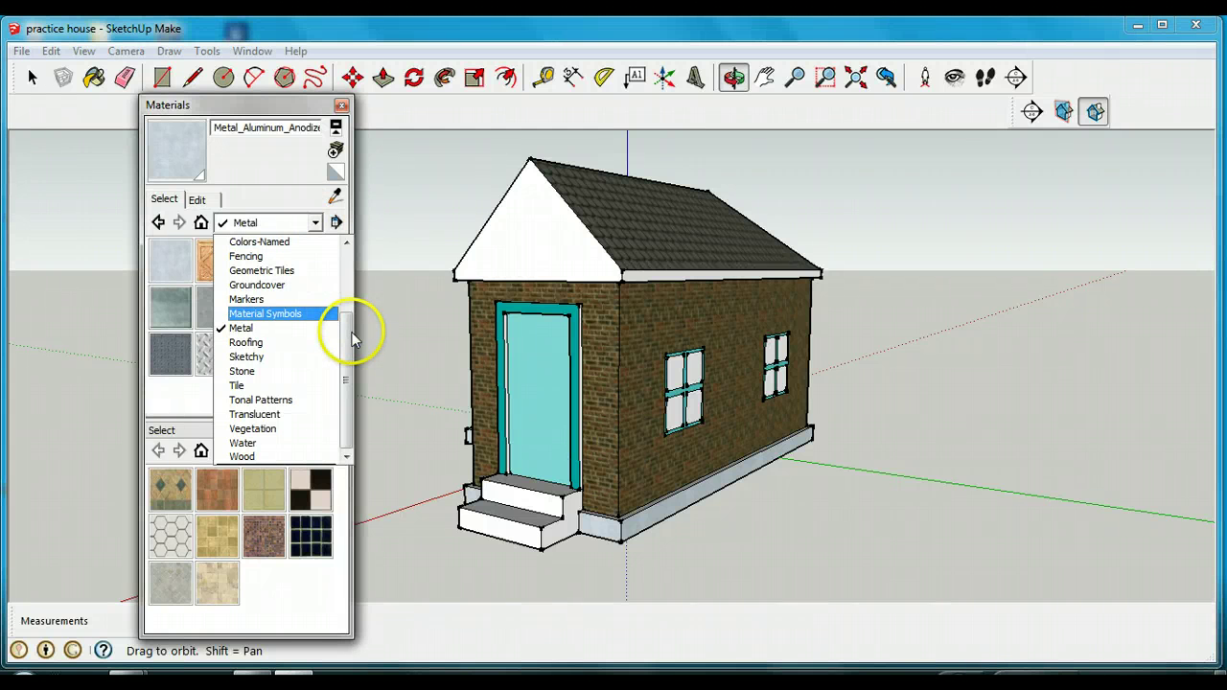
left_click_drag(347, 343, 350, 270)
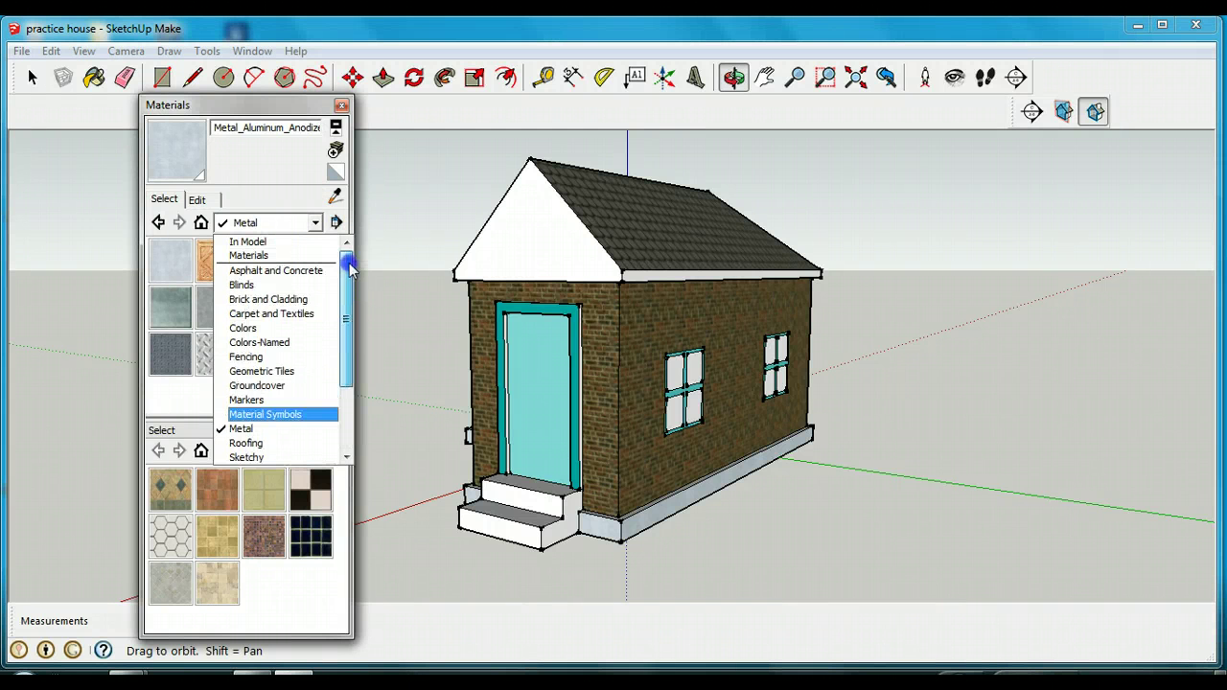
left_click(356, 326)
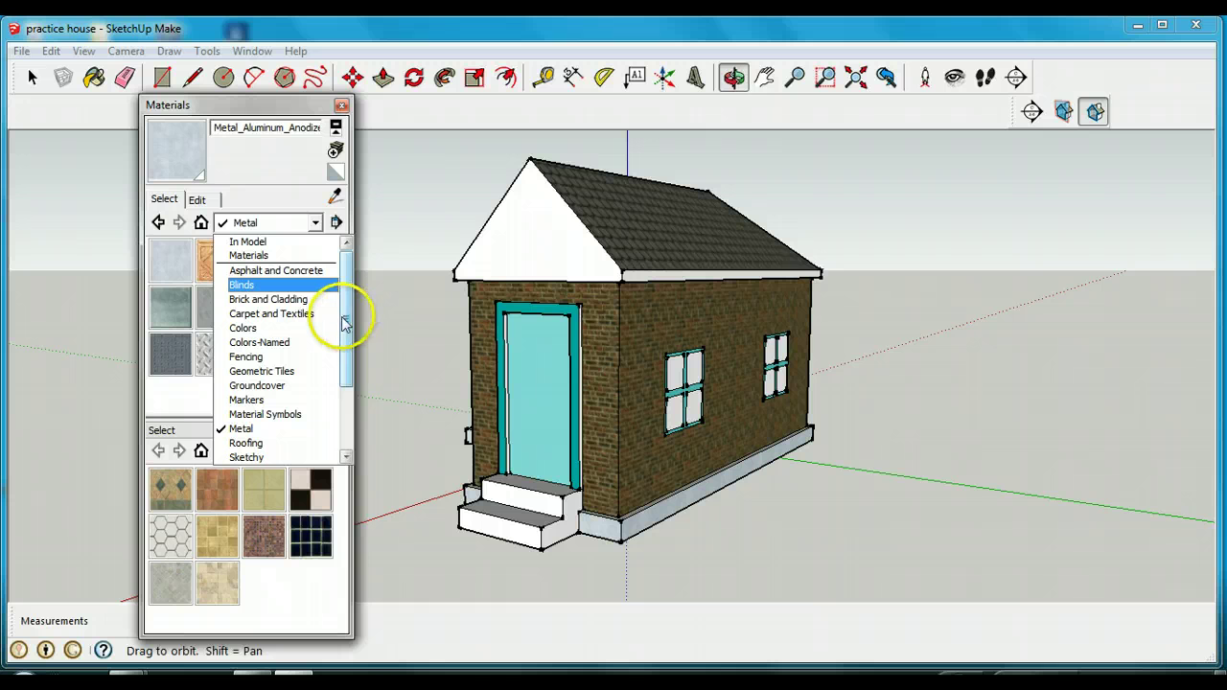
left_click_drag(343, 298, 336, 340)
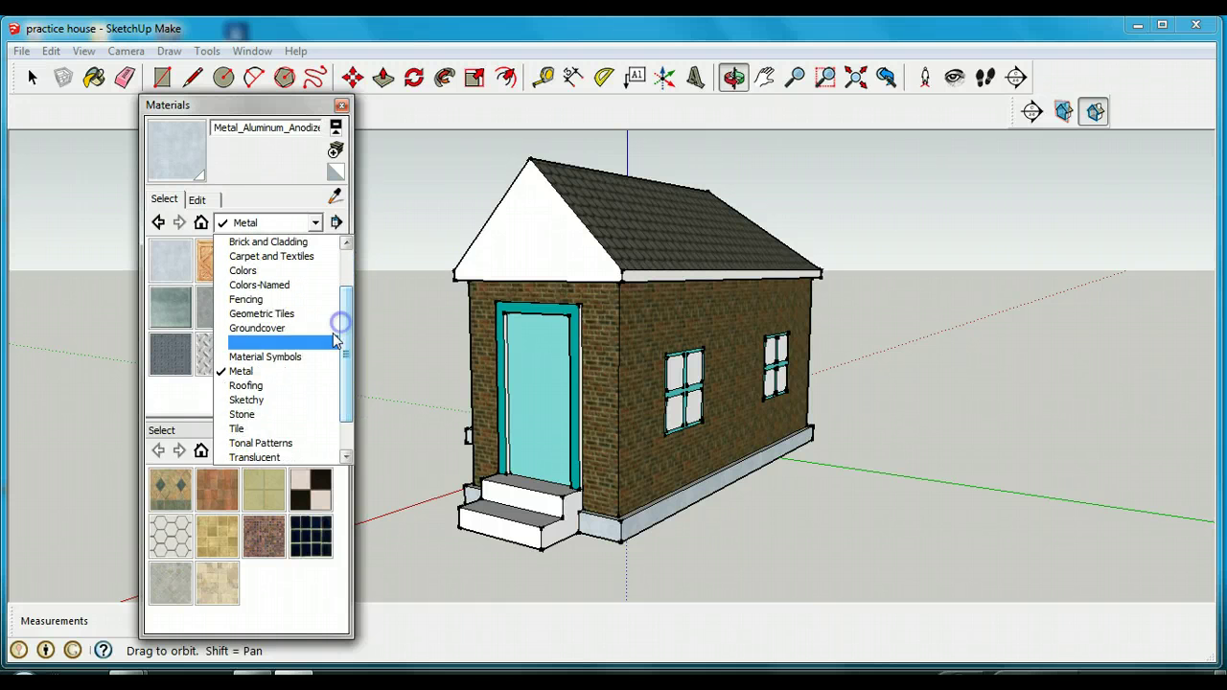
left_click(273, 414)
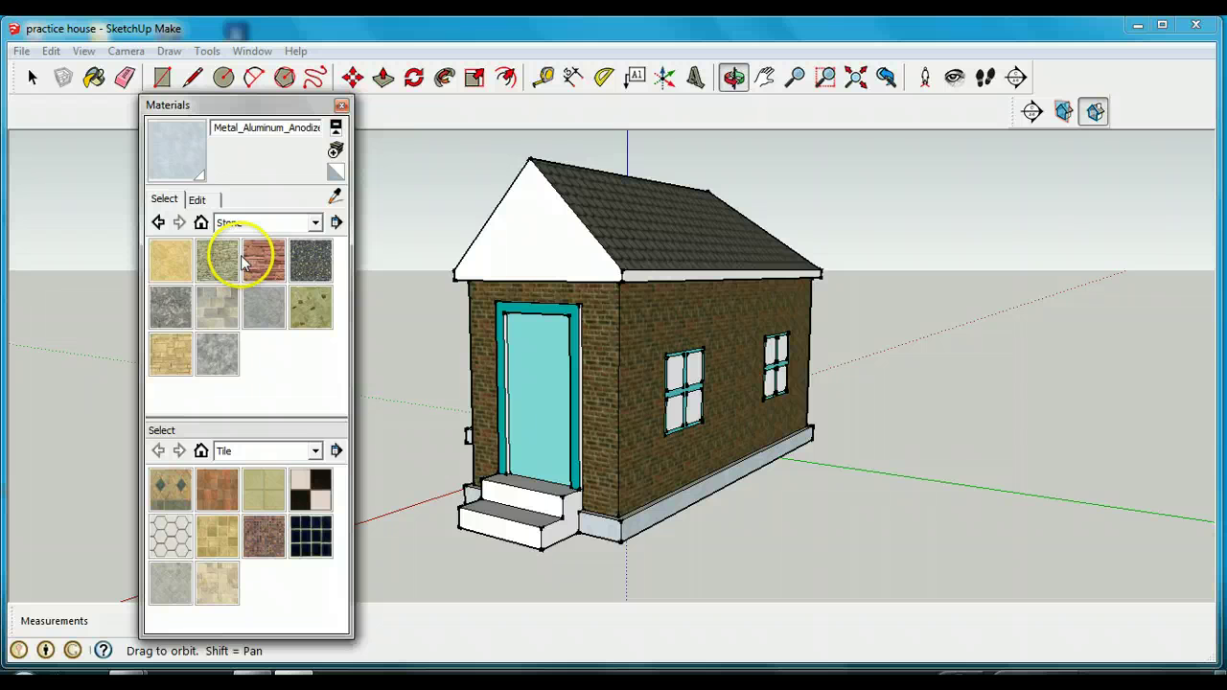
- Paint the treads, risers and both sides of the front steps with Stone_Granite_Midnite
left_click(309, 266)
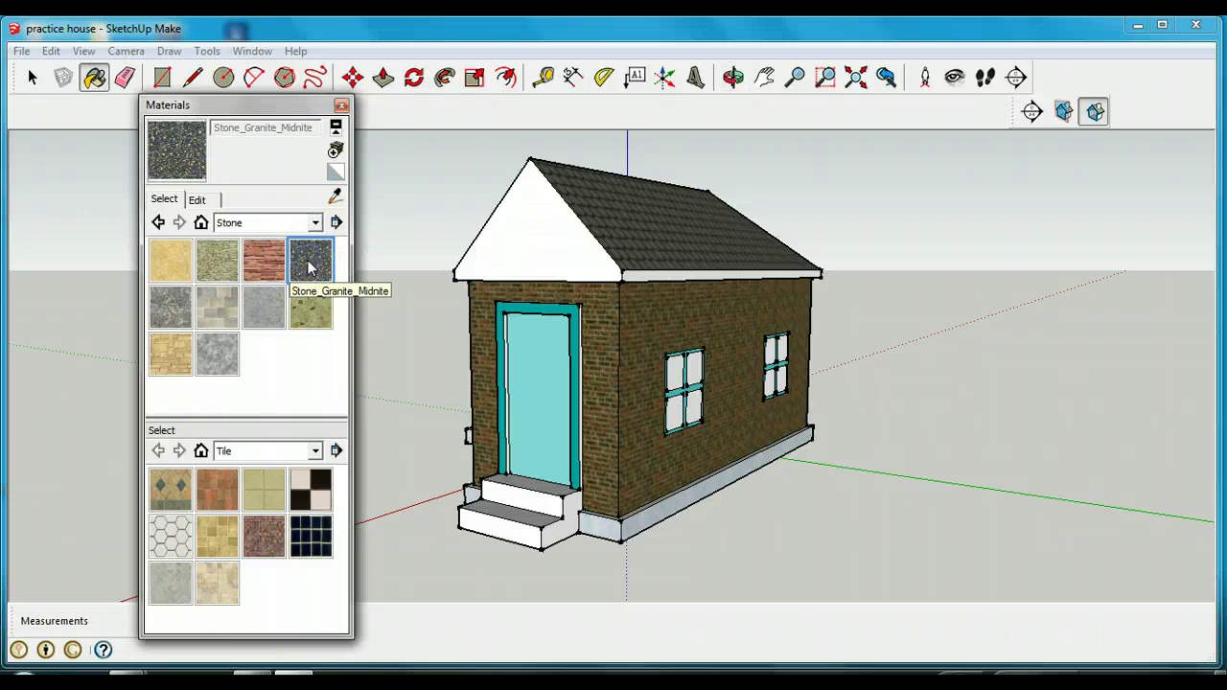
left_click(501, 514)
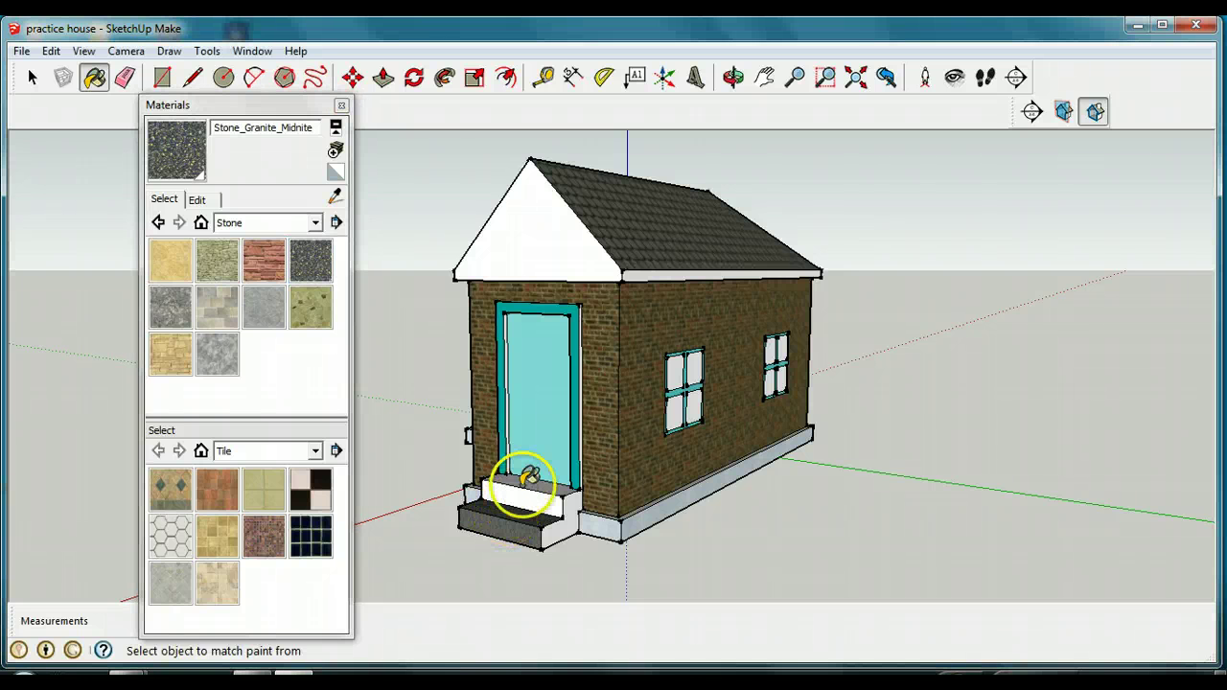
left_click(507, 493)
left_click(569, 513)
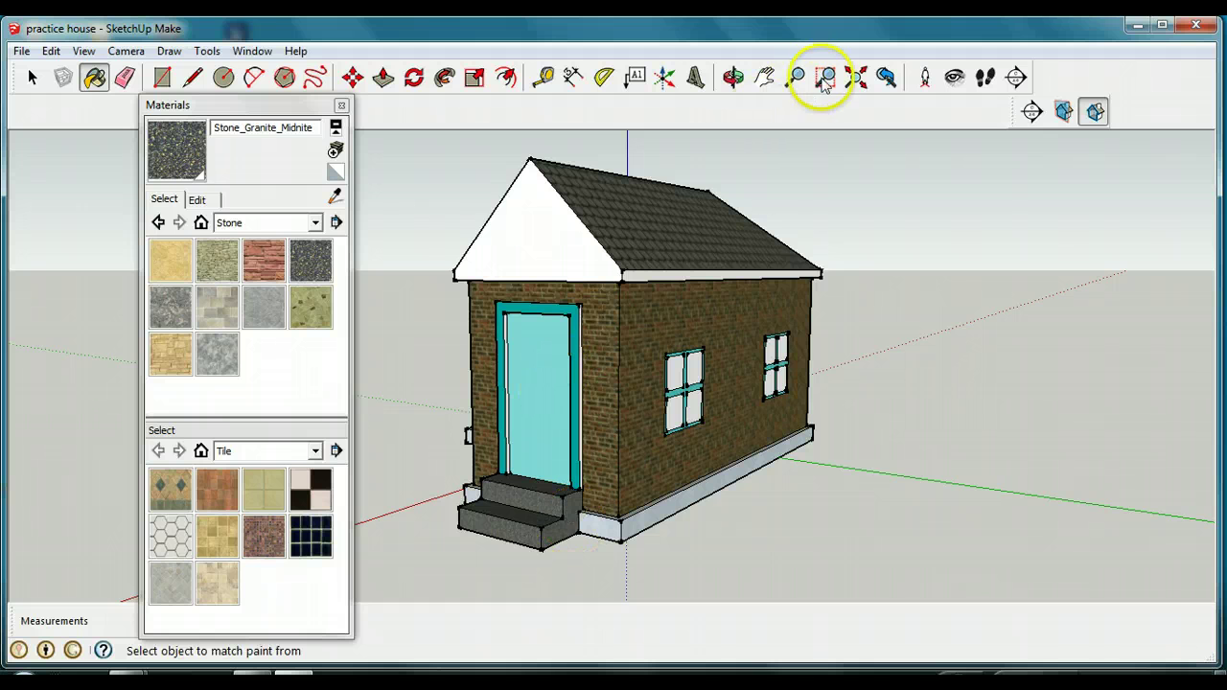
left_click(736, 78)
left_click_drag(507, 512, 856, 491)
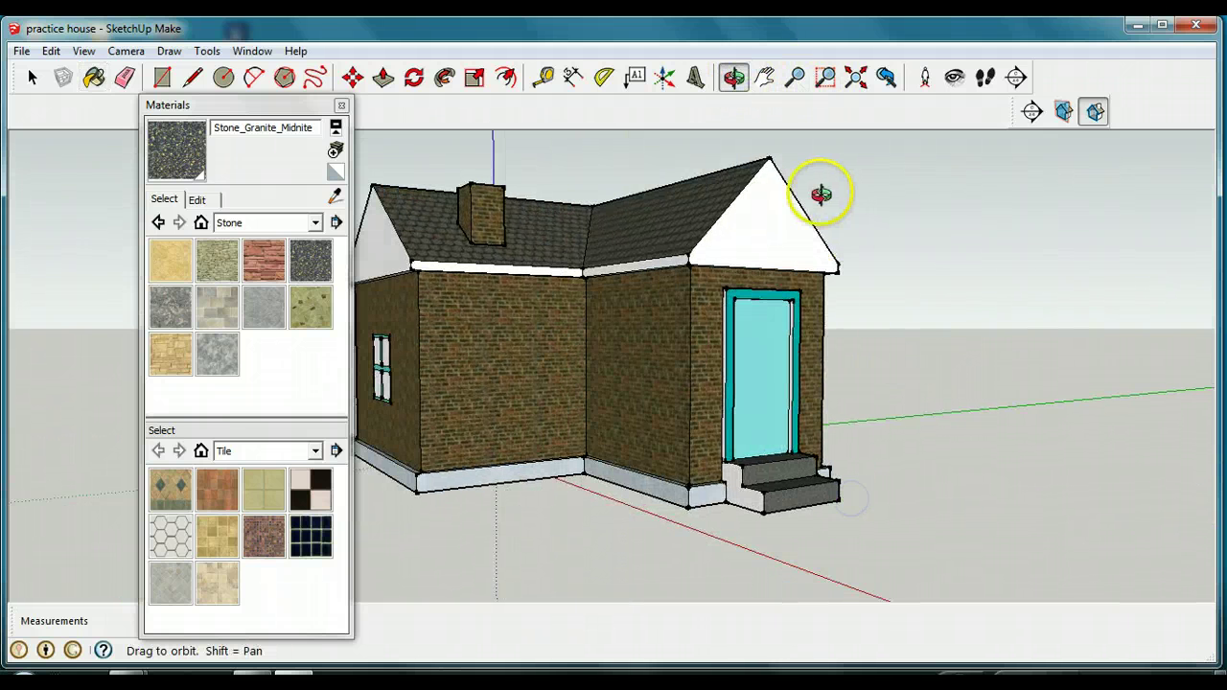
left_click(312, 259)
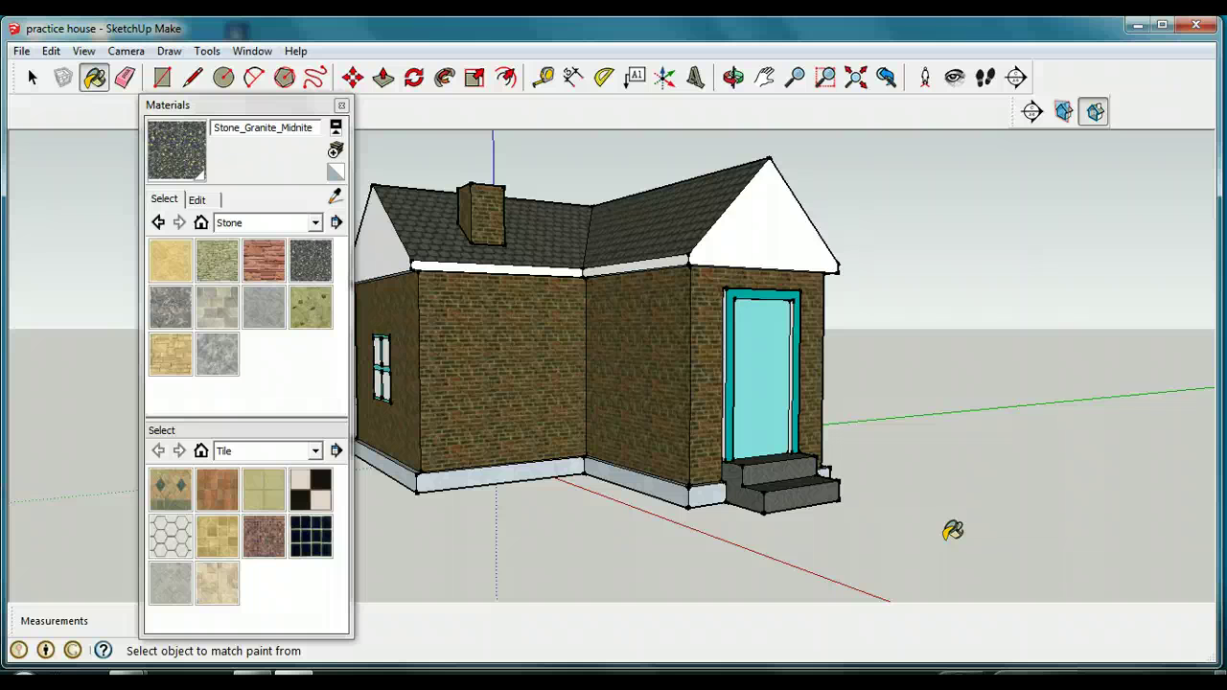
- Paint the four panes of the window below the side wing's gable with Translucent_Glass_Gray from the Translucent collection
left_click(734, 77)
left_click_drag(439, 356, 804, 381)
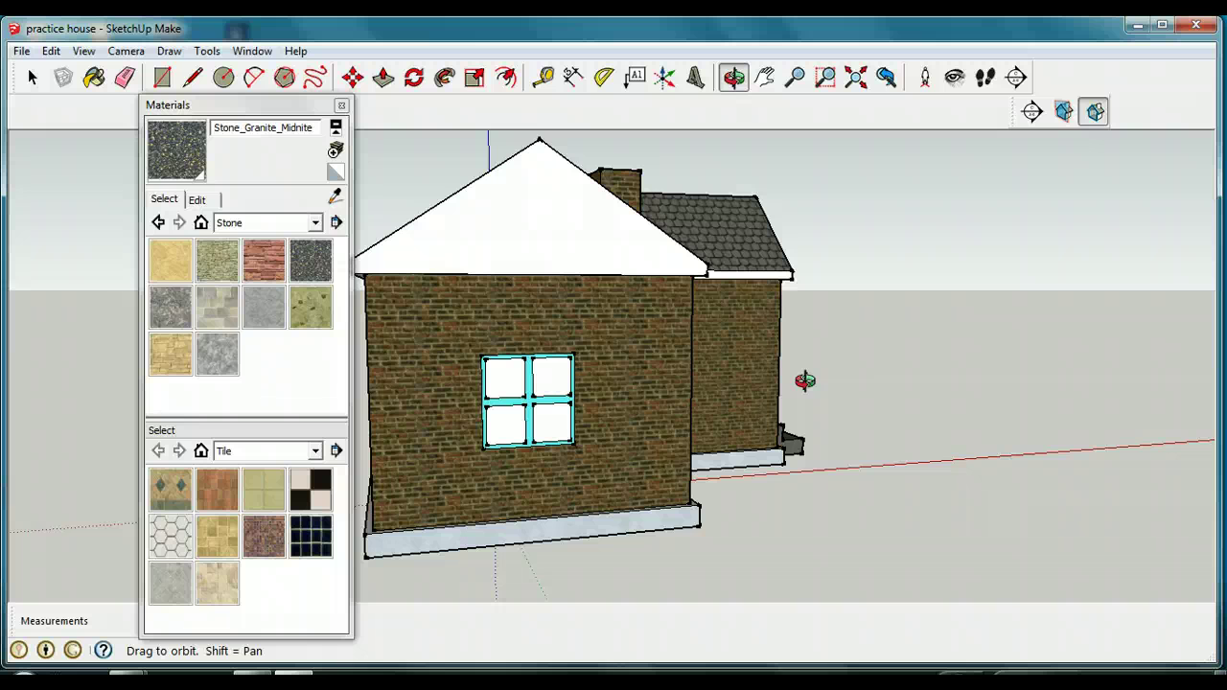
left_click(315, 222)
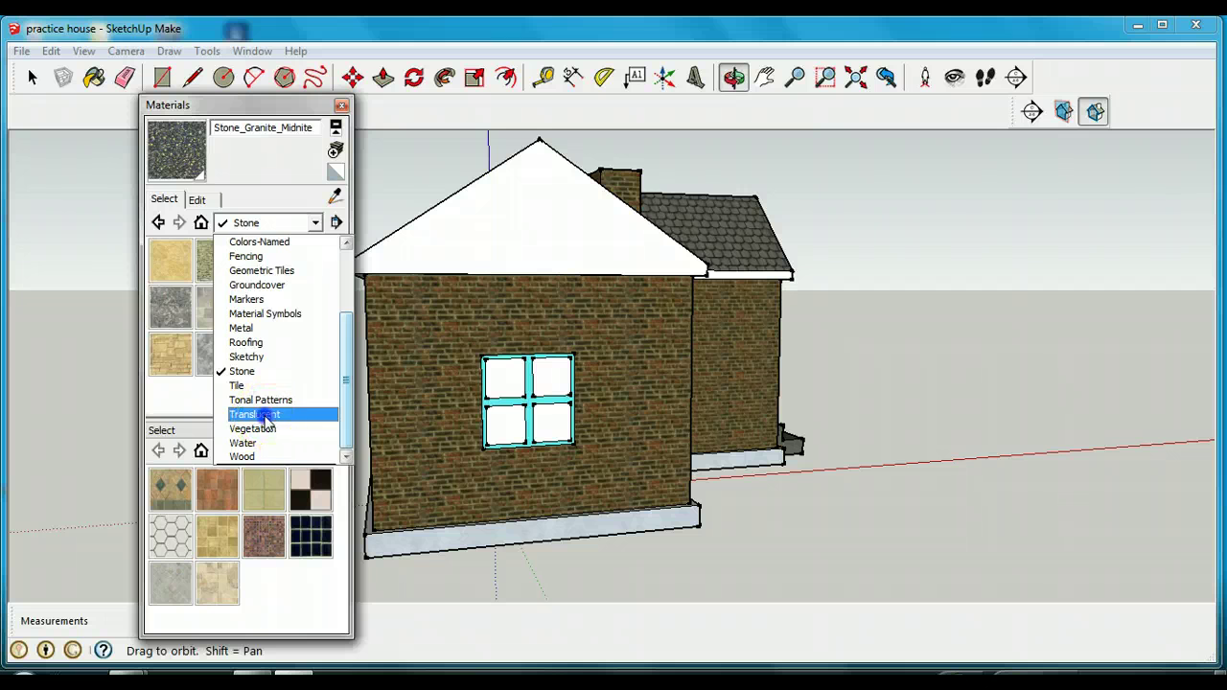
left_click(266, 418)
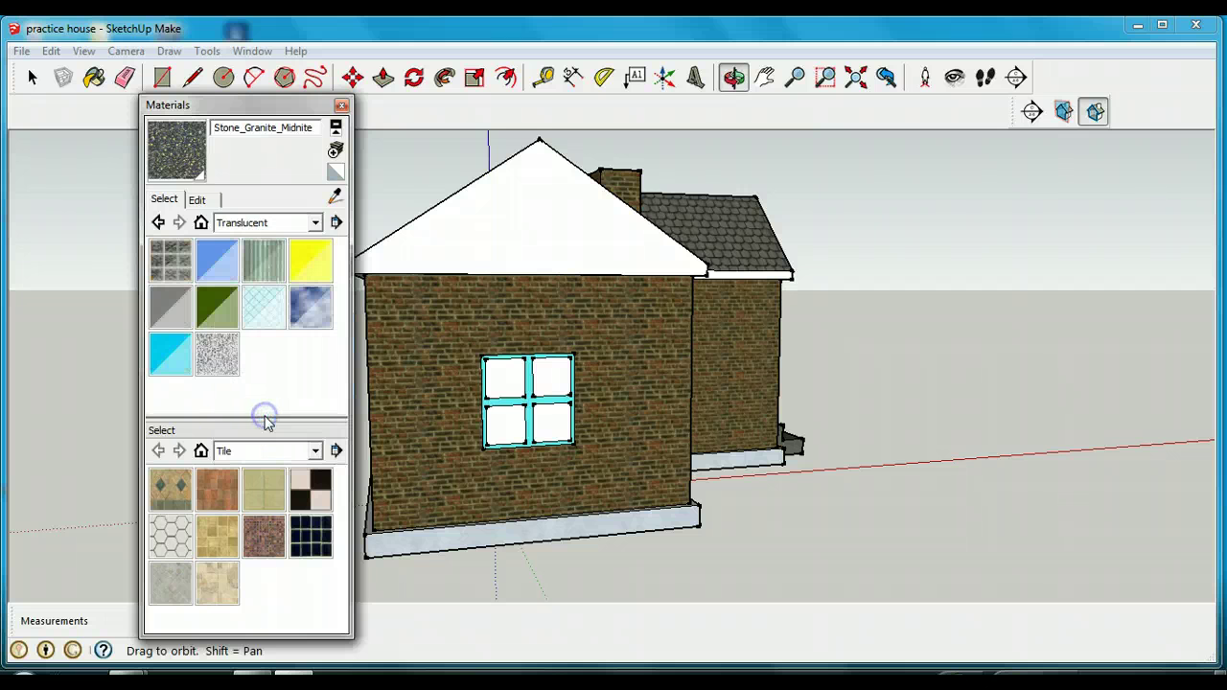
left_click(171, 301)
left_click(171, 301)
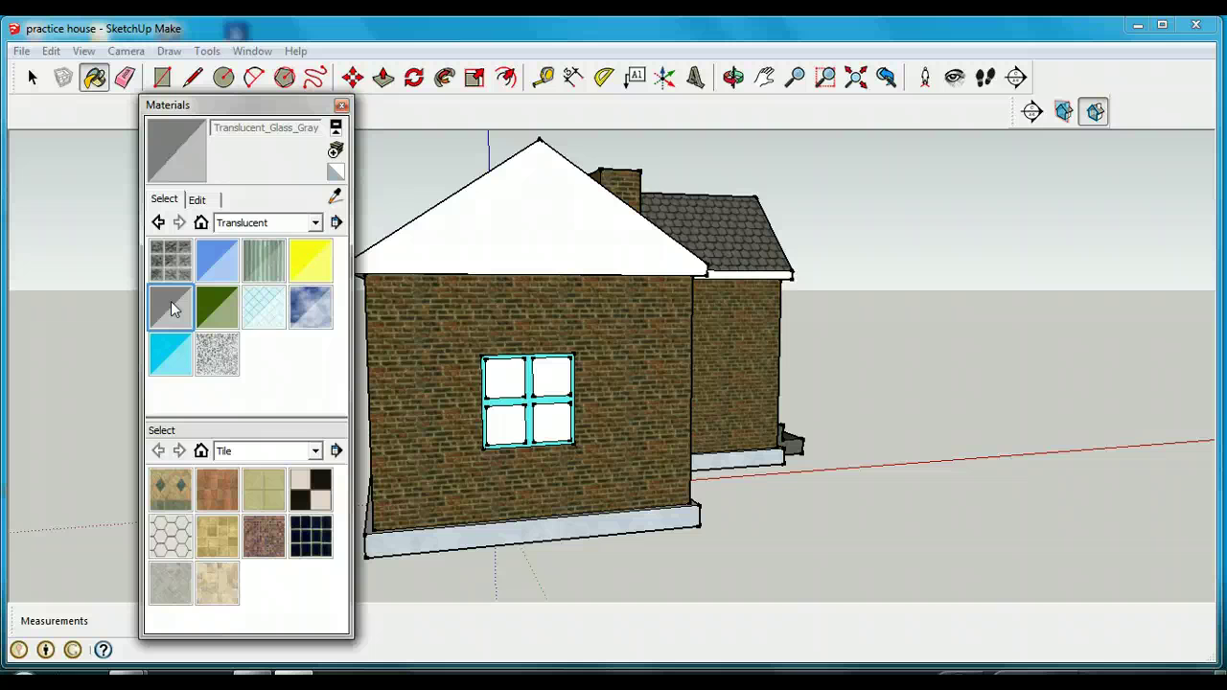
left_click(510, 372)
left_click(554, 374)
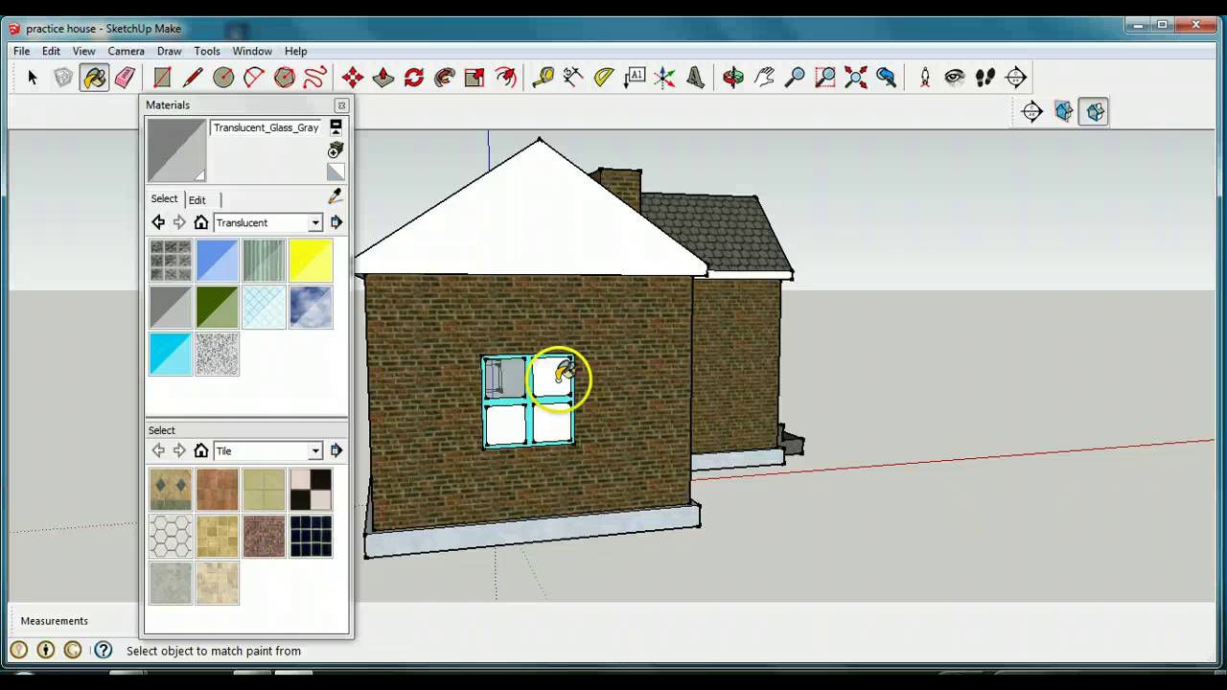
left_click(556, 422)
left_click(500, 419)
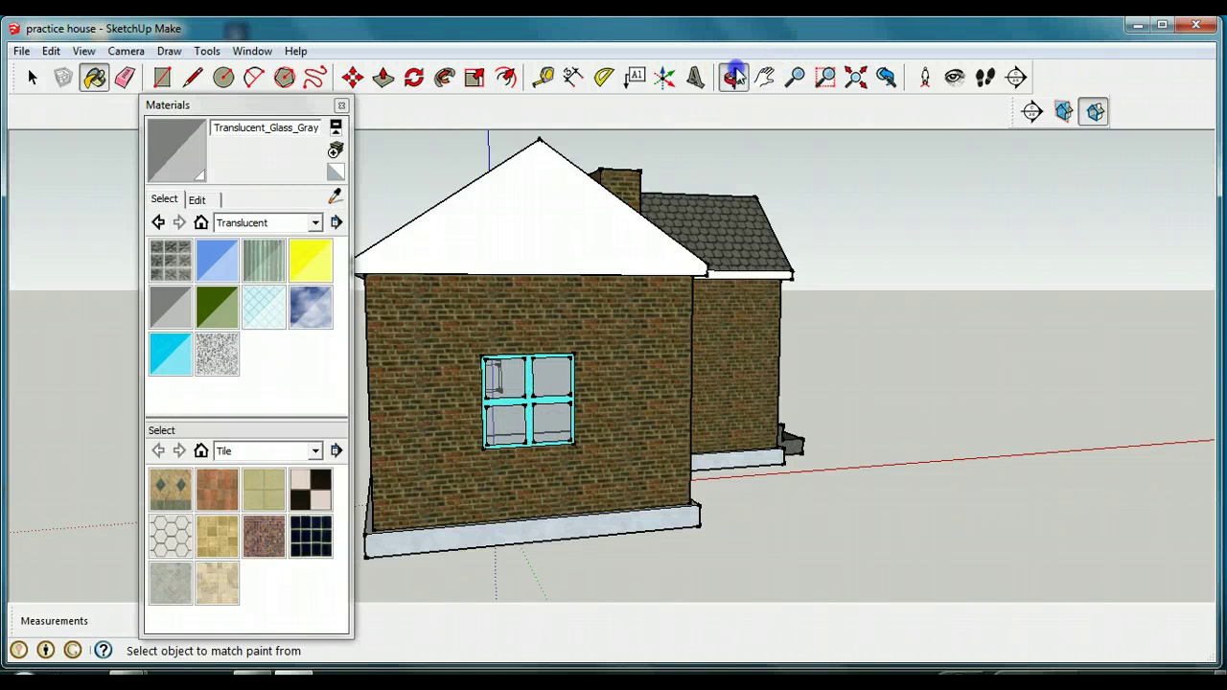
- Paint the window panes on the single-window rear wall and the two-window side wall with Translucent_Glass_Gray
left_click(735, 76)
left_click_drag(498, 332, 592, 332)
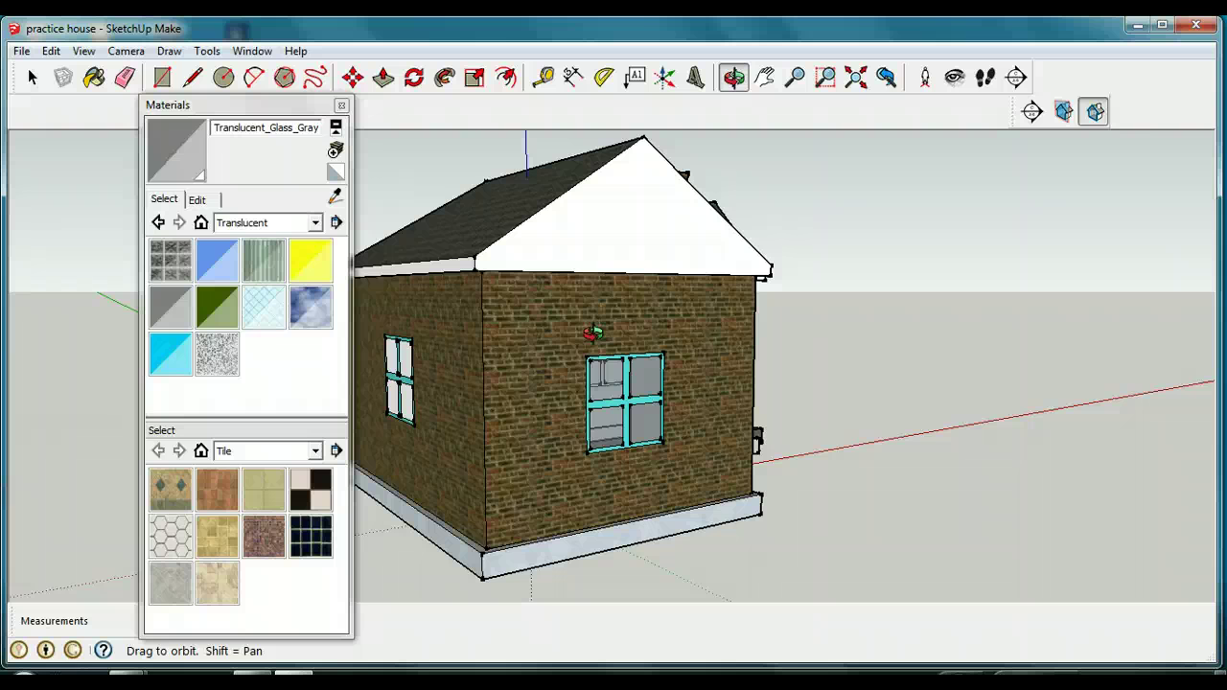
mouse_move(399, 356)
left_mouse_down()
mouse_move(698, 415)
mouse_move(833, 400)
left_mouse_up()
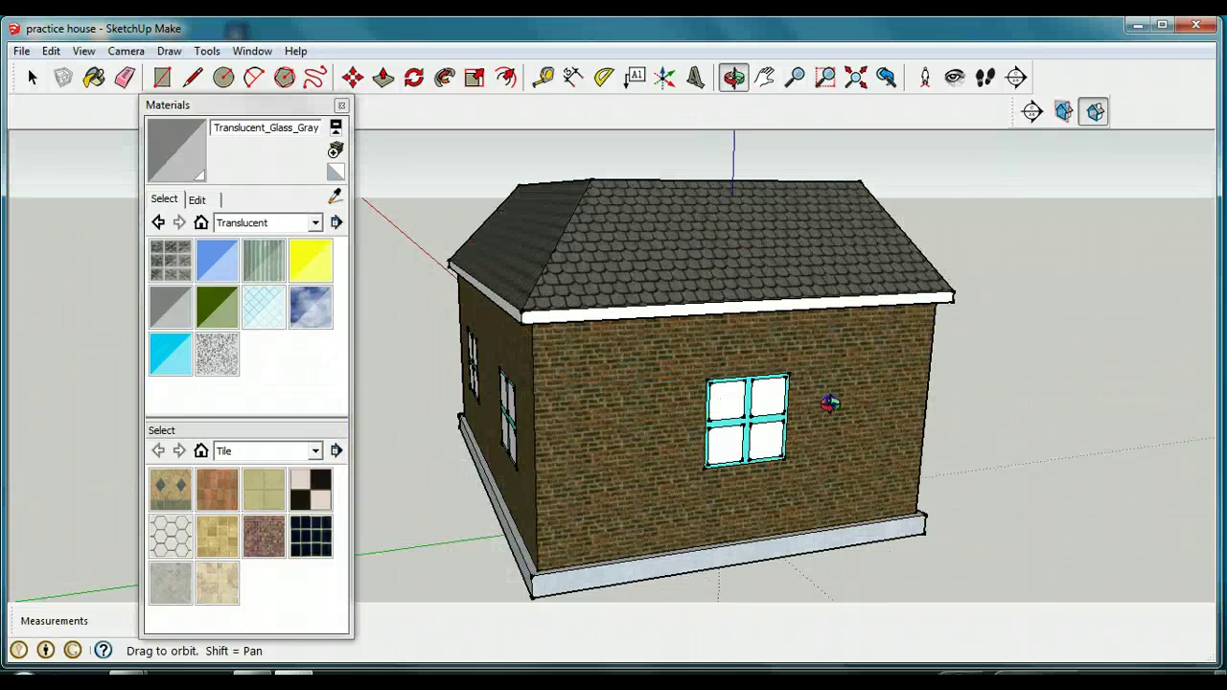
left_click(171, 307)
left_click(718, 392)
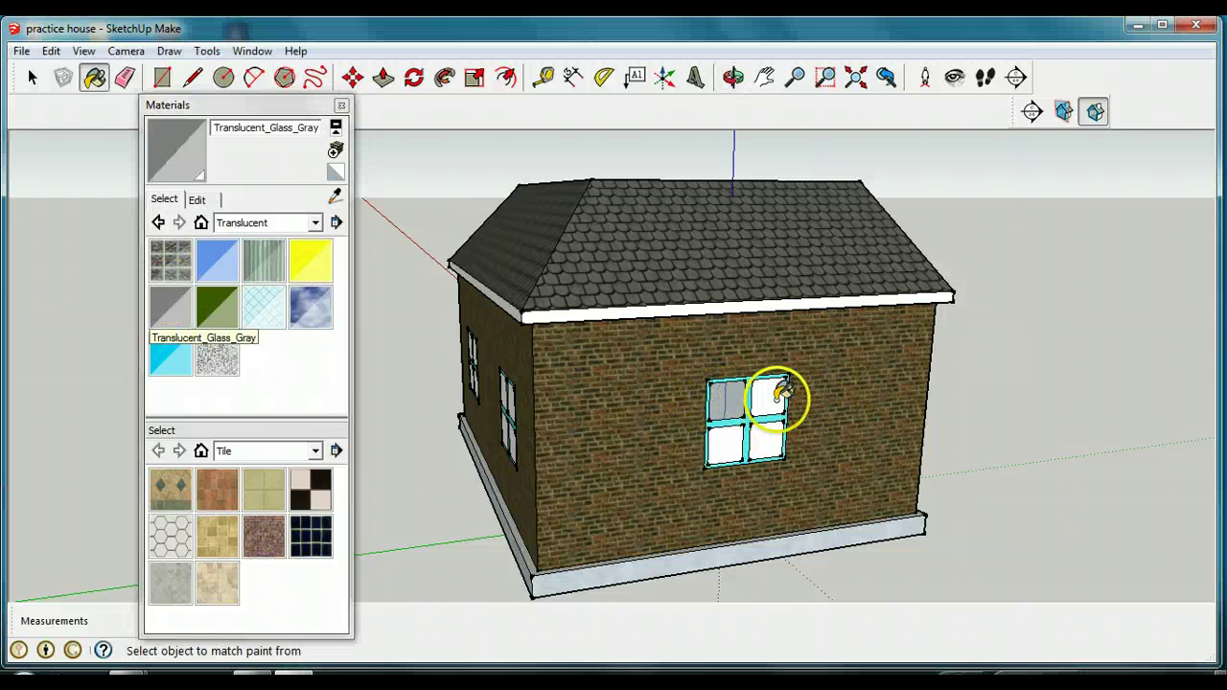
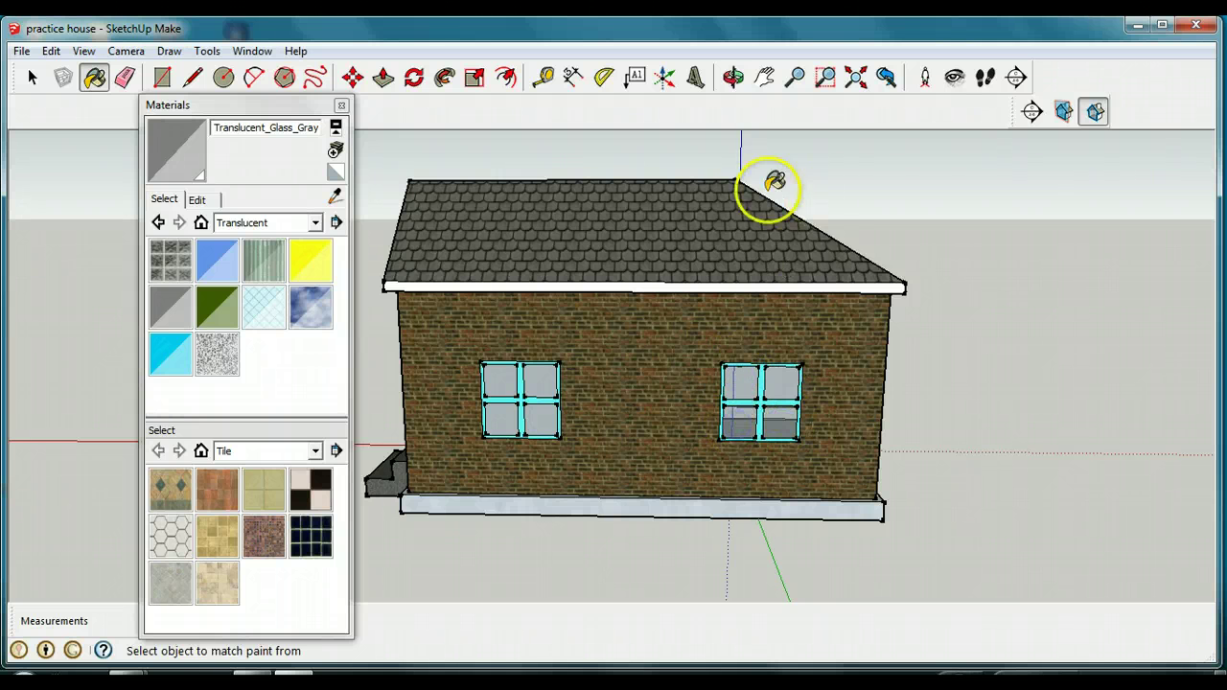
- Paint the roof-edge strip above the two-window side wall with Metal_Aluminum_Anodized from the Metal collection
left_click(733, 77)
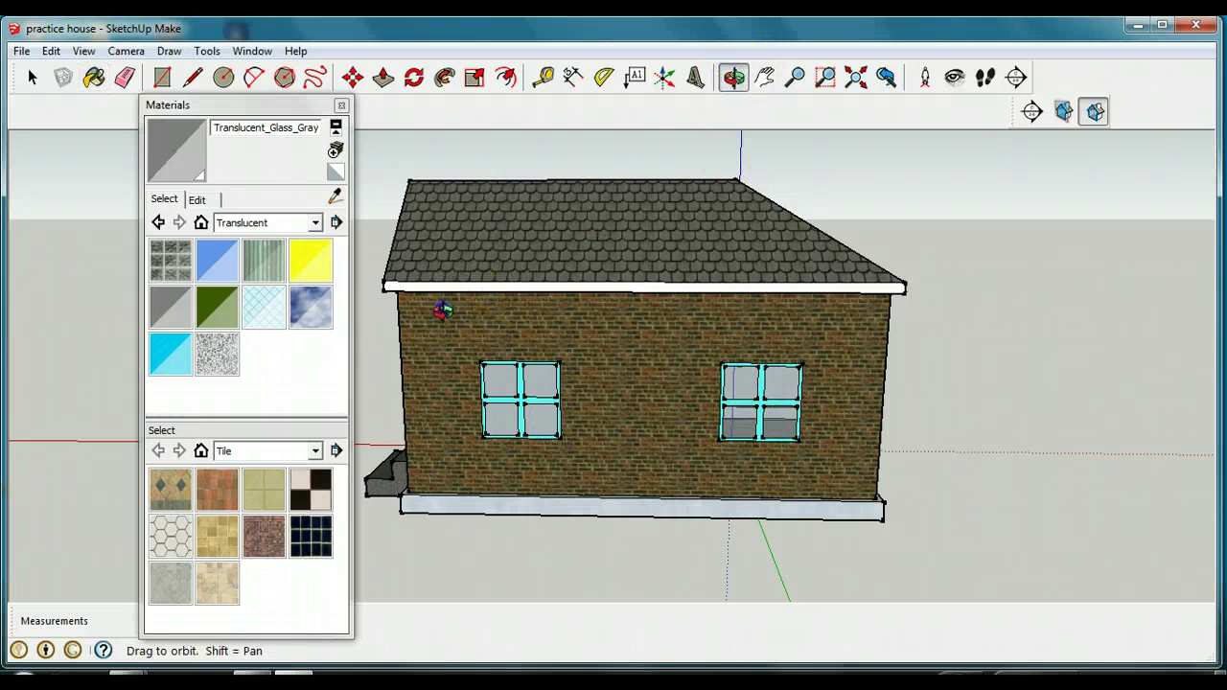
left_click_drag(442, 310, 544, 360)
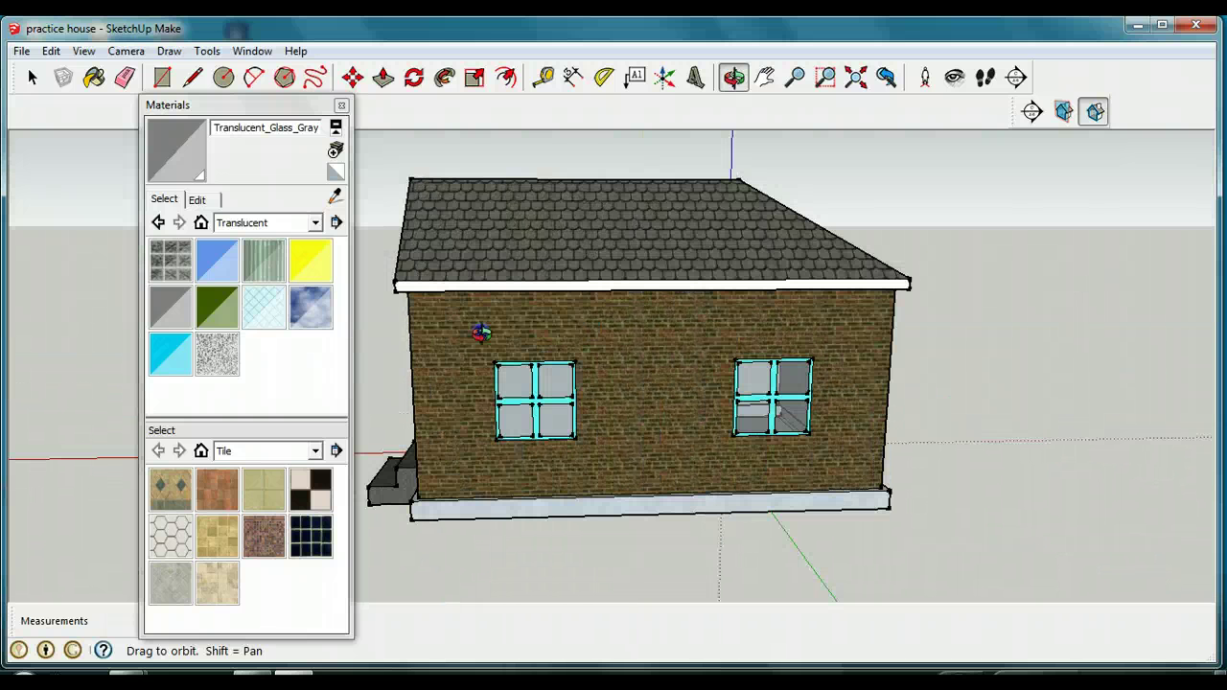
left_click(324, 221)
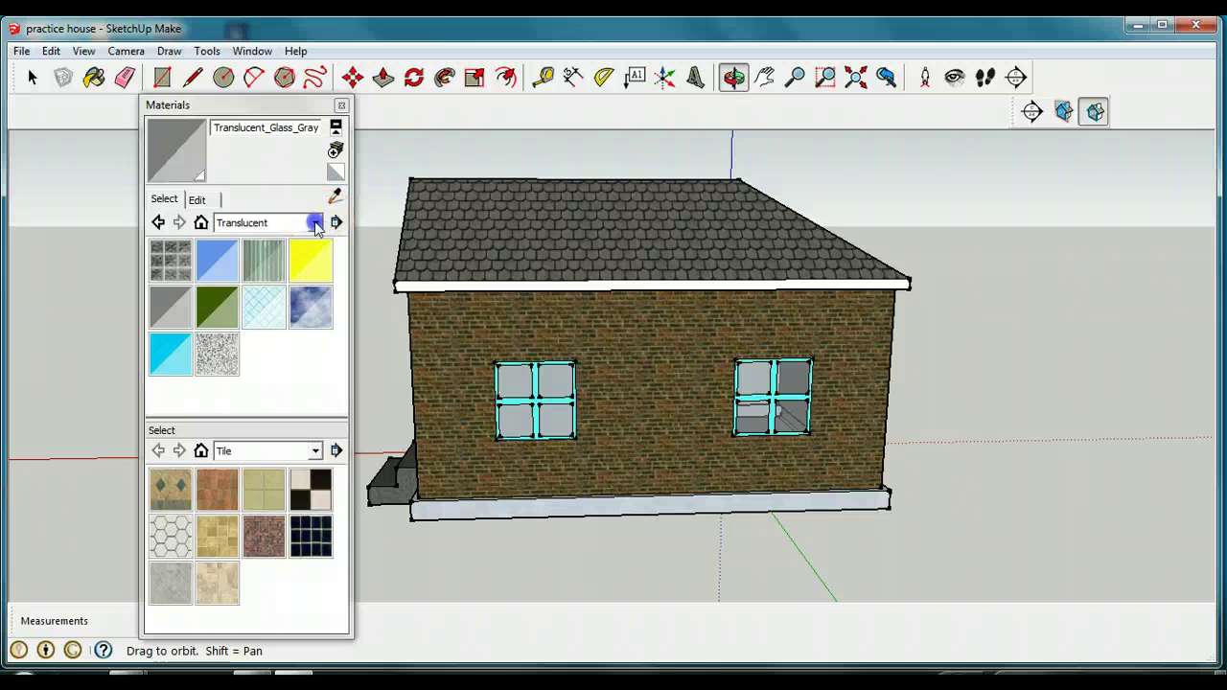
left_click(347, 331)
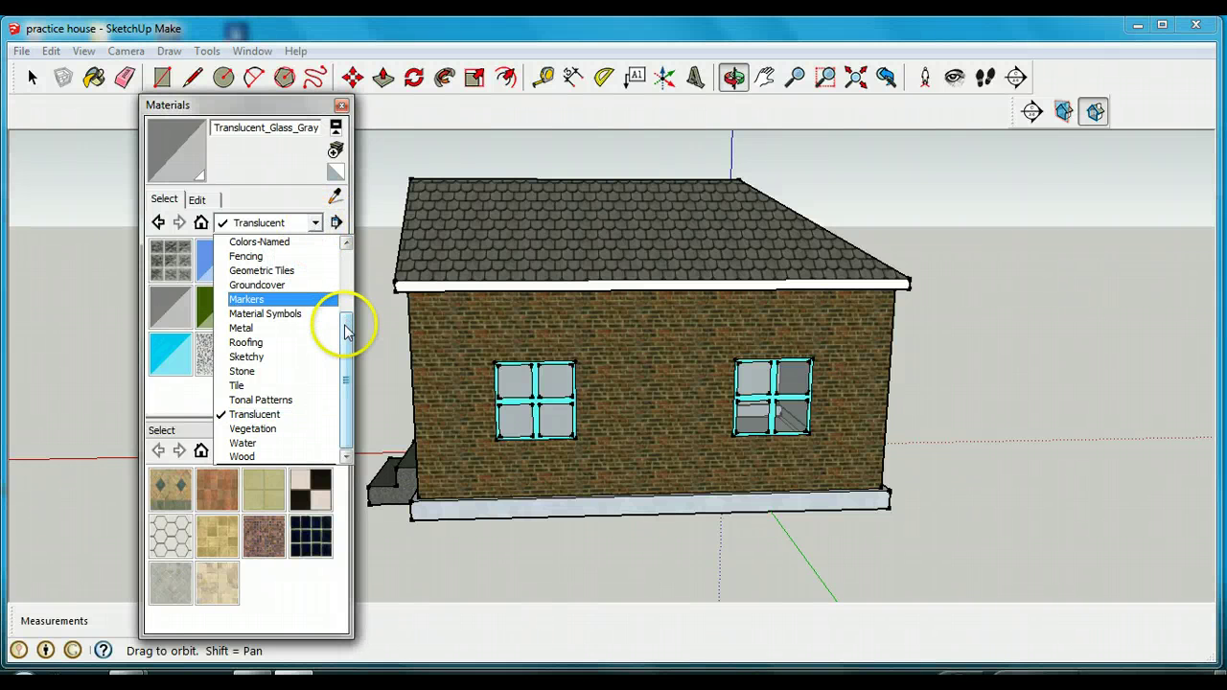
left_click_drag(342, 355, 340, 272)
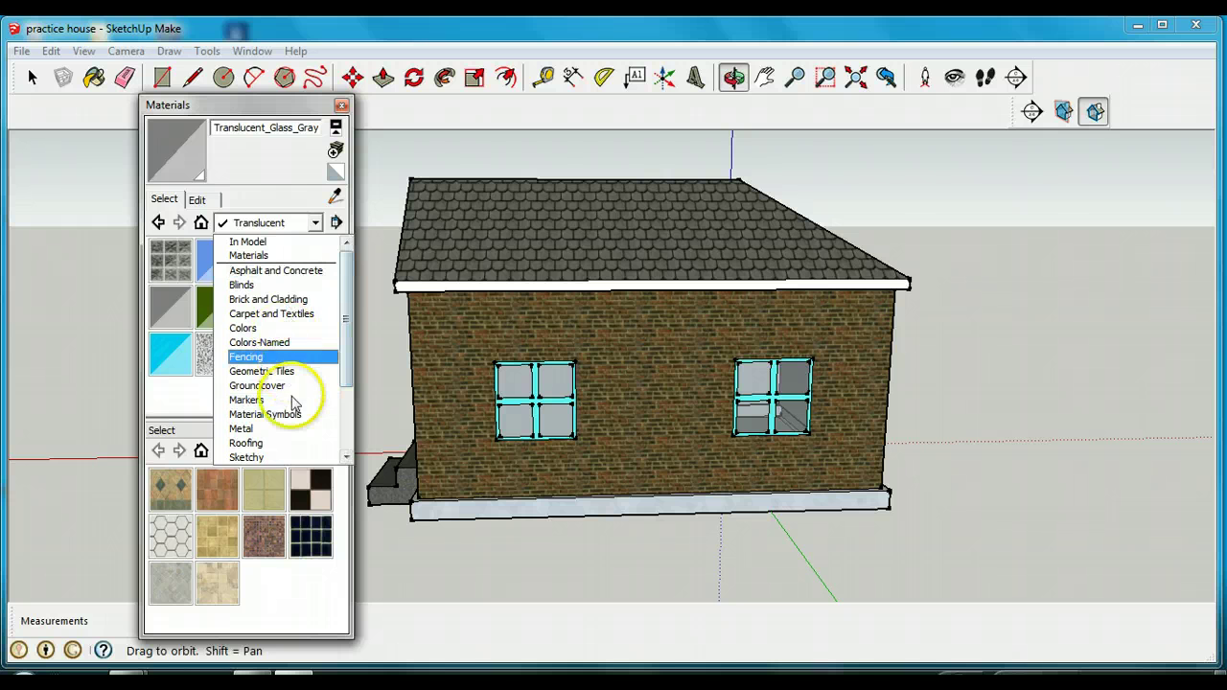
left_click(284, 428)
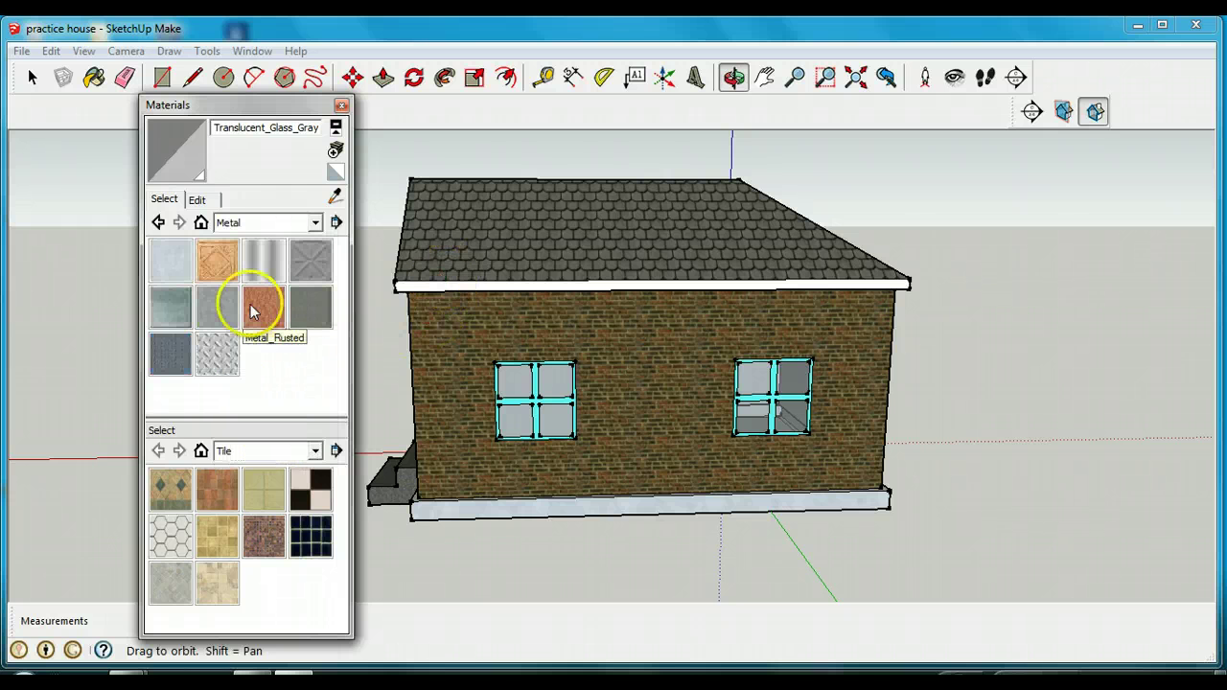
left_click(170, 261)
left_click(505, 276, "alt")
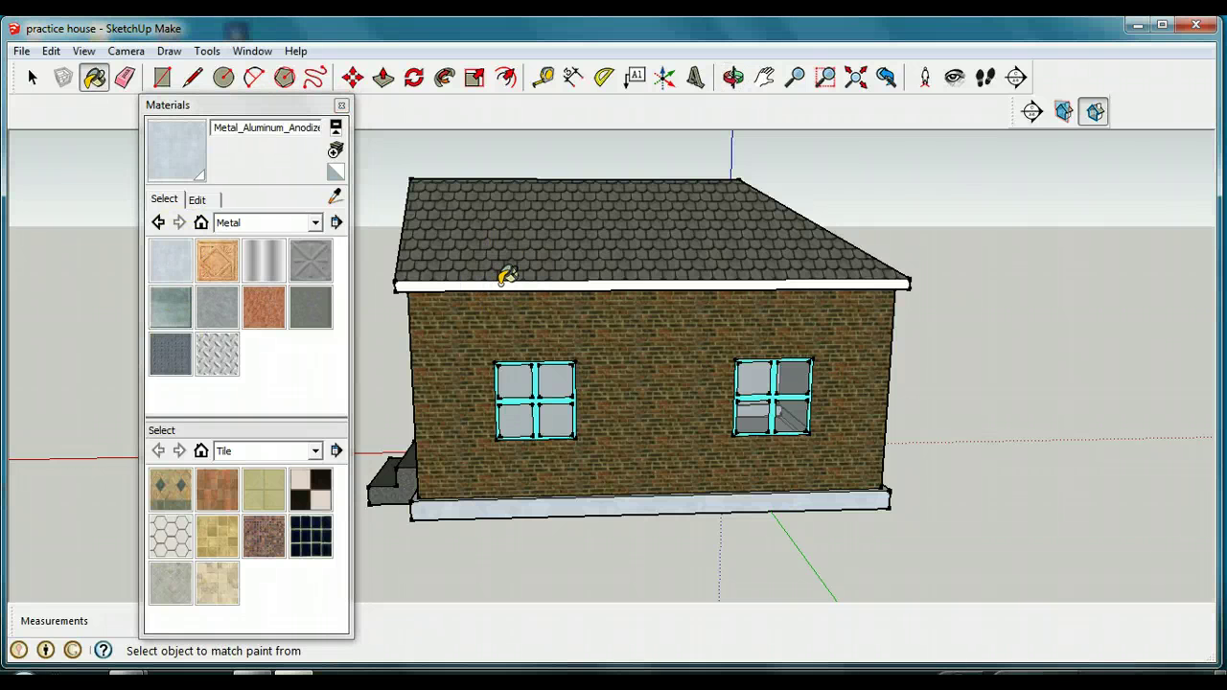
left_click(502, 281)
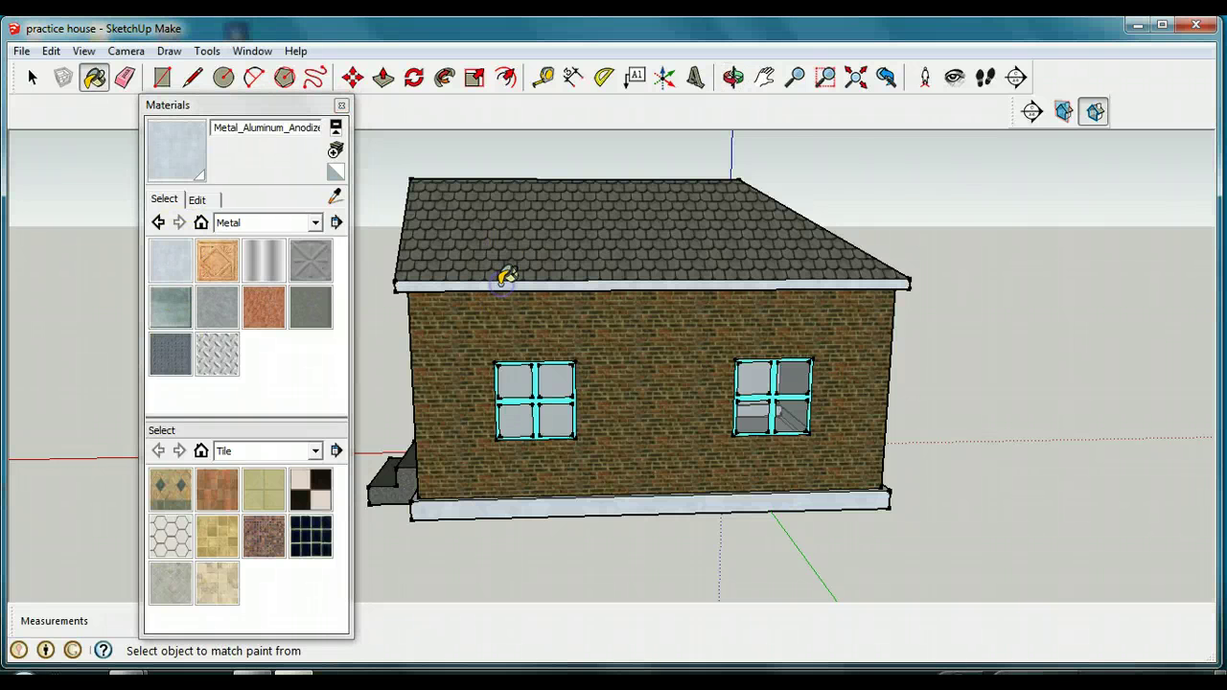
- Paint the roof-edge strip above the single-window rear wall with Metal_Aluminum_Anodized
left_click(734, 76)
left_click_drag(822, 241, 590, 160)
left_click(764, 77)
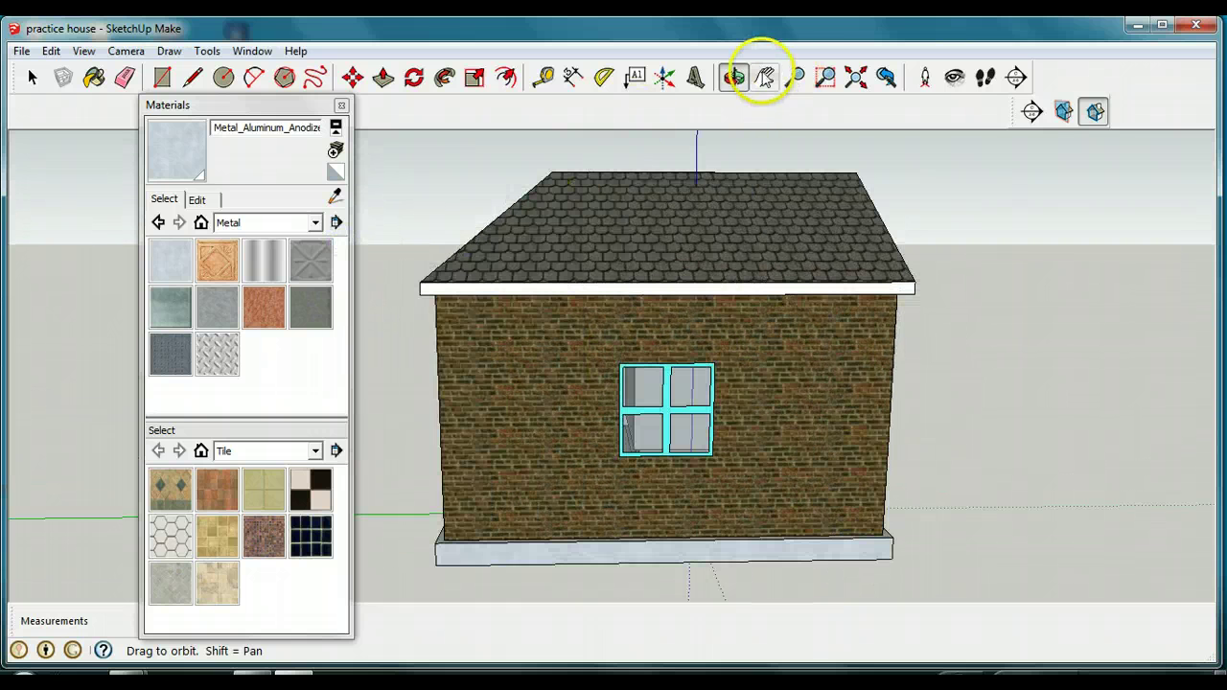
left_click(170, 307)
left_click(173, 256)
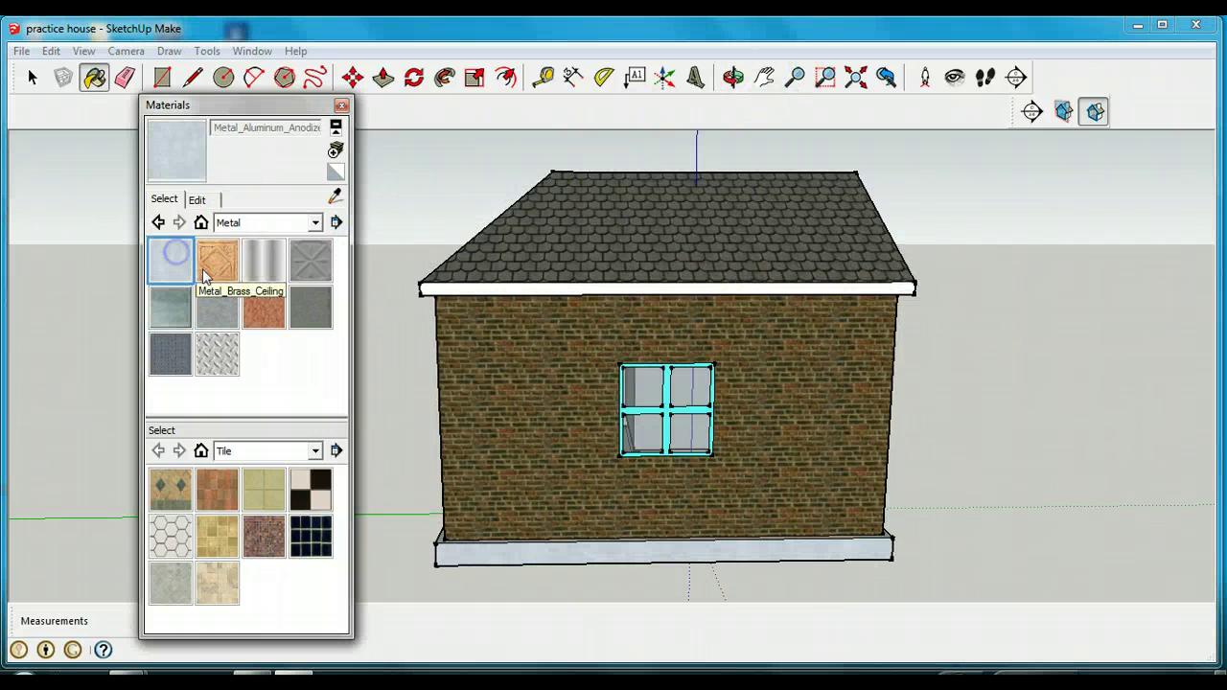
key("alt")
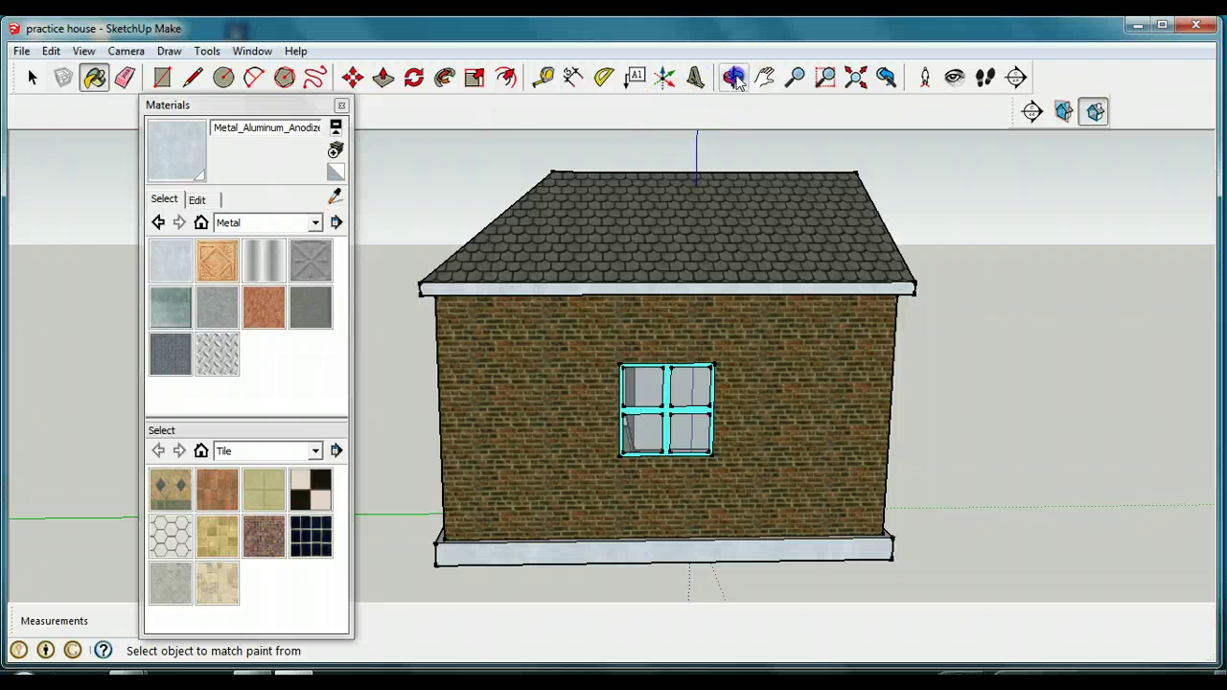
- Paint the roof-edge strips meeting at the house's inner corner with Metal_Panel
left_click(734, 77)
left_click_drag(770, 284, 770, 288)
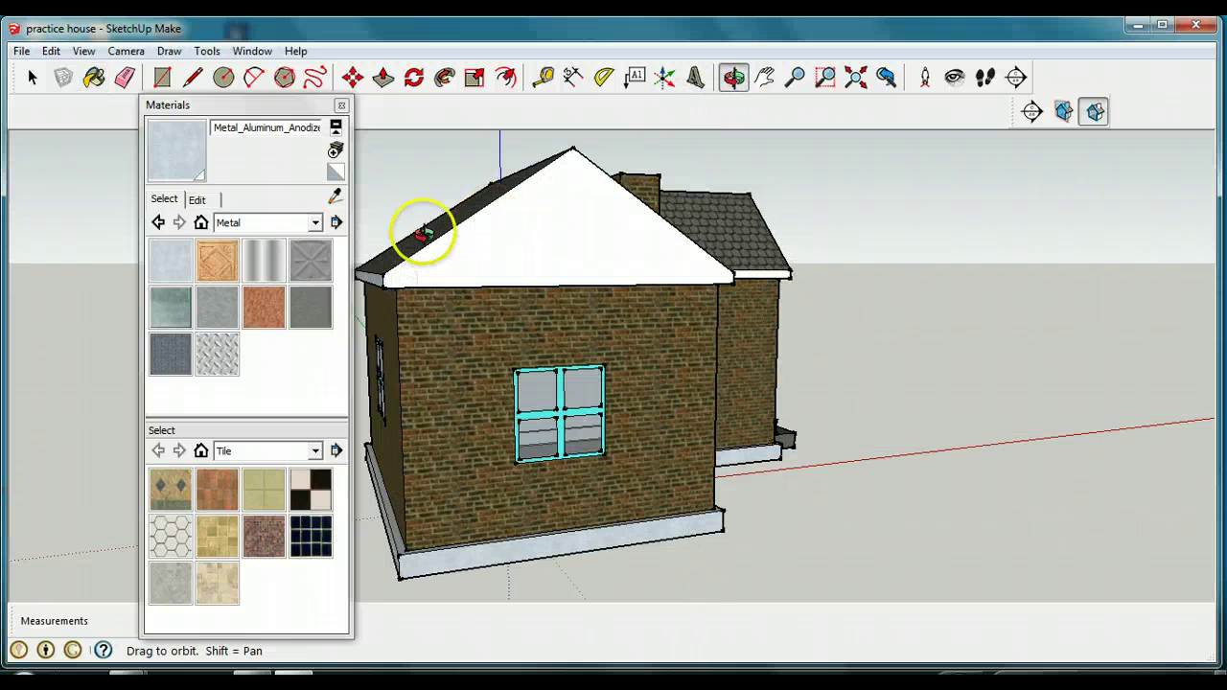
left_click_drag(684, 287, 331, 273)
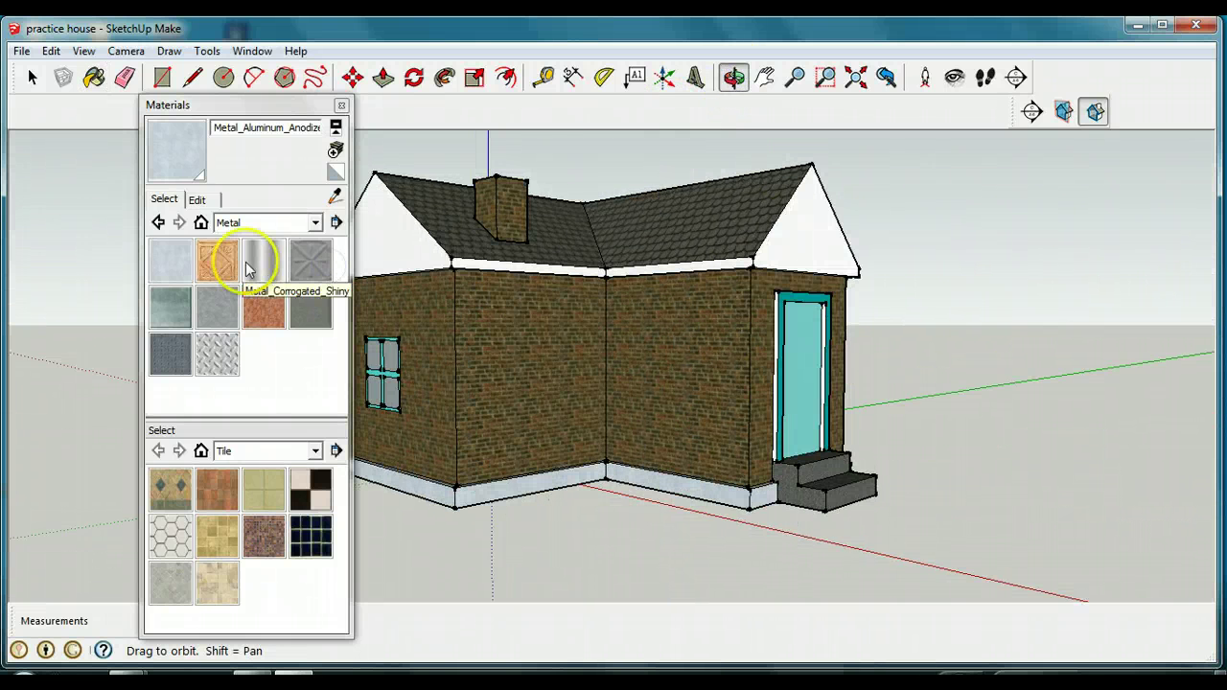
left_click(165, 308)
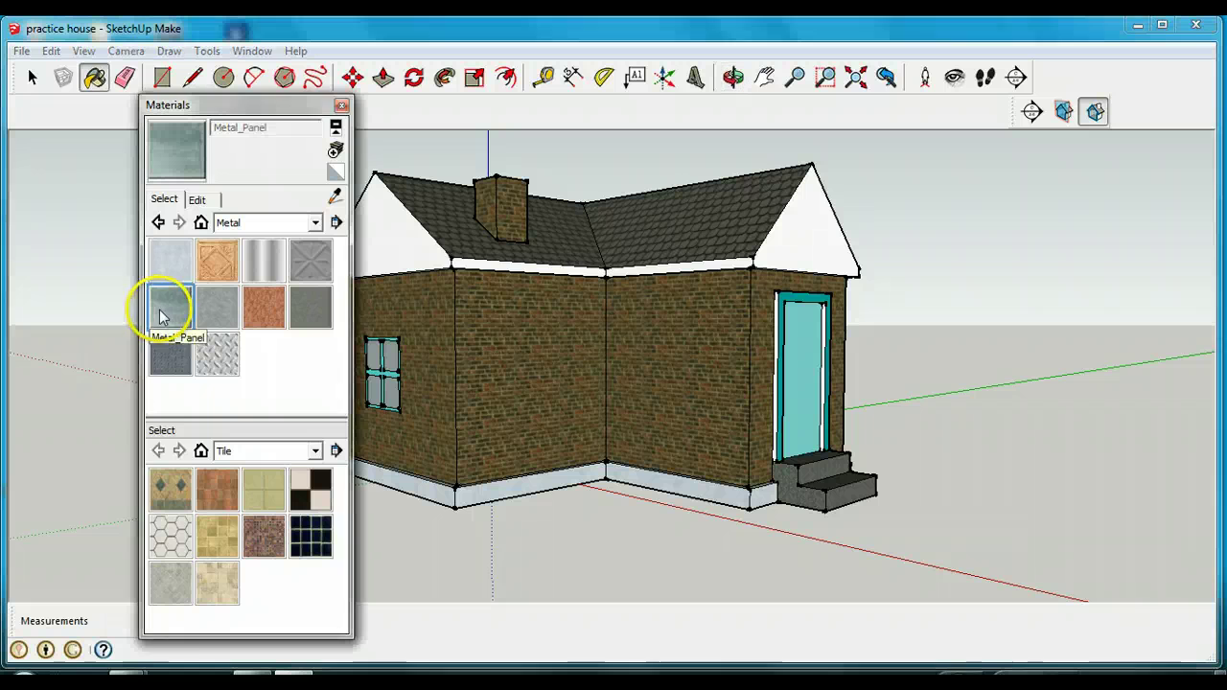
left_click(487, 261)
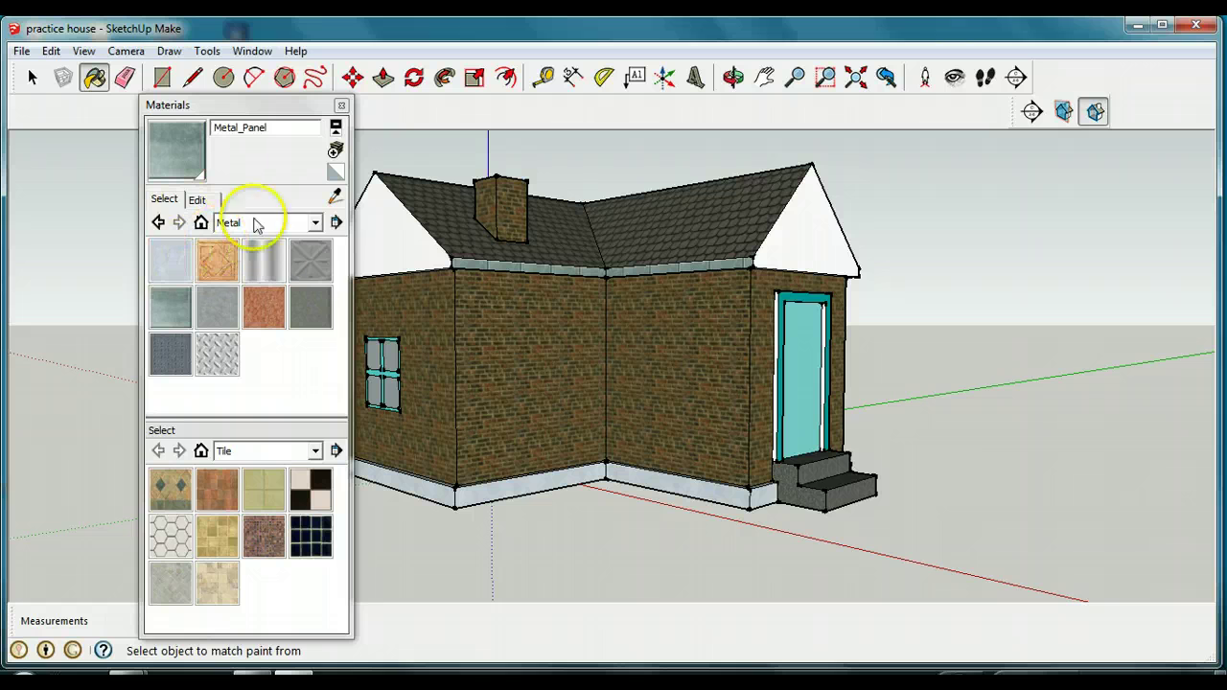
- Paint the side wing's gable and the gable above the front door with Color_H08 from the Colors collection
left_click(316, 224)
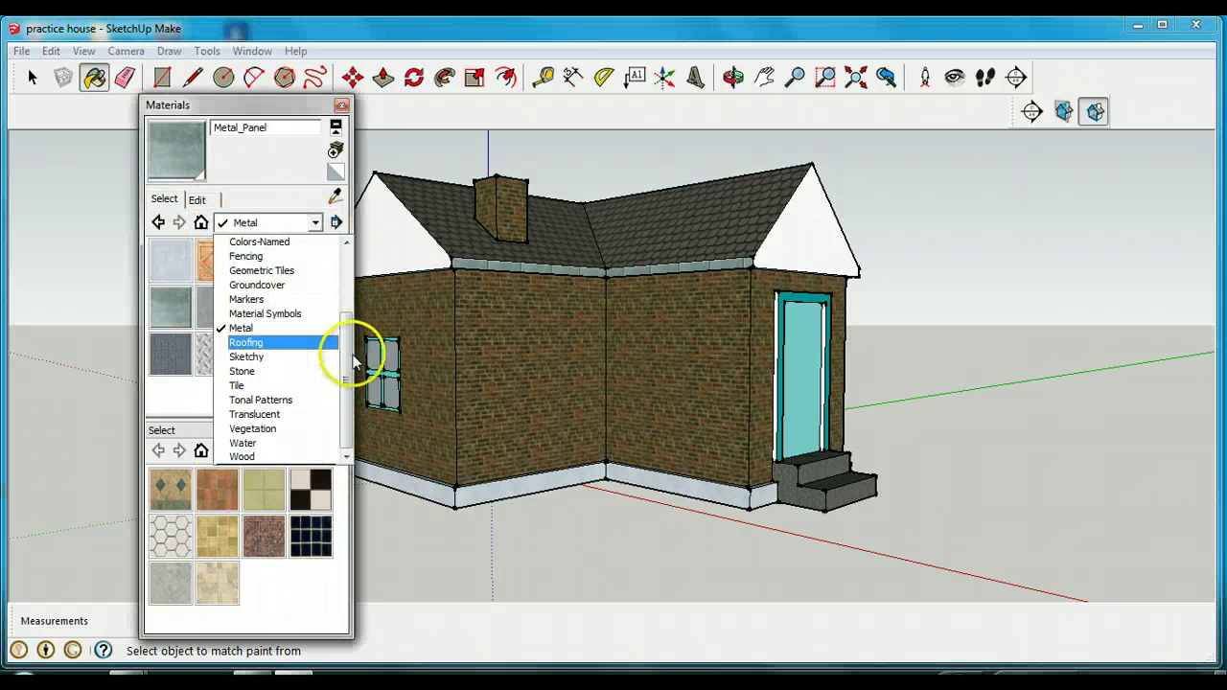
left_click_drag(347, 357, 356, 309)
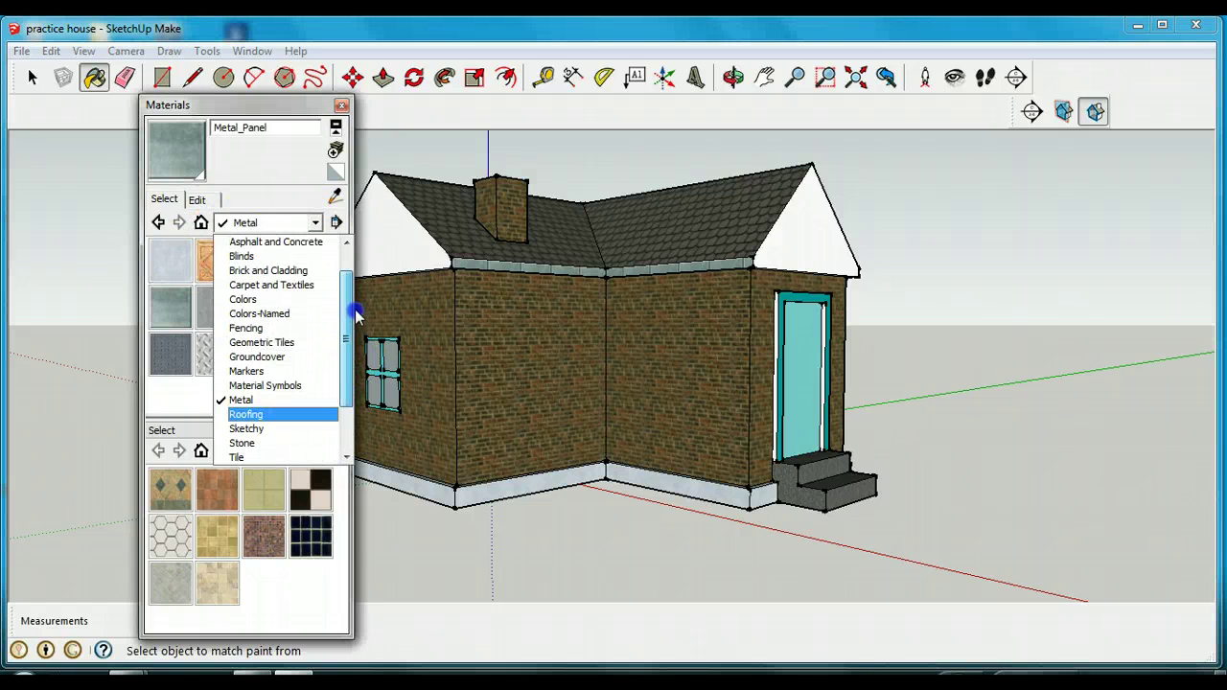
left_click(270, 302)
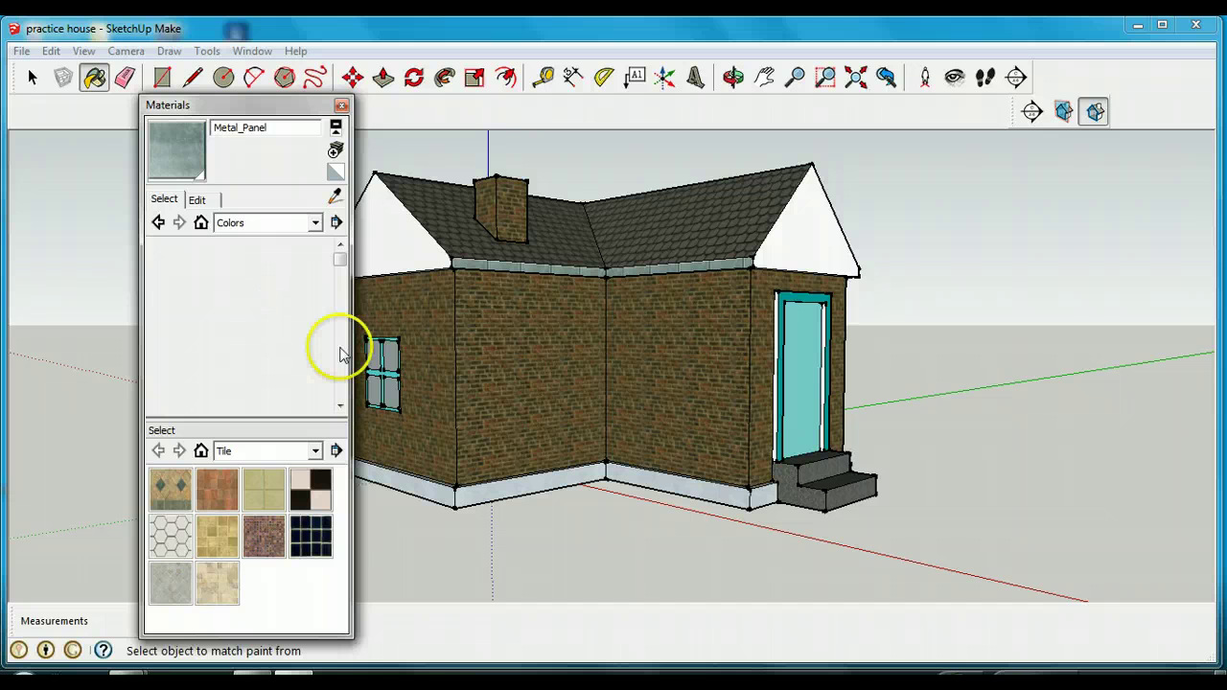
scroll(339, 348, "down", 5)
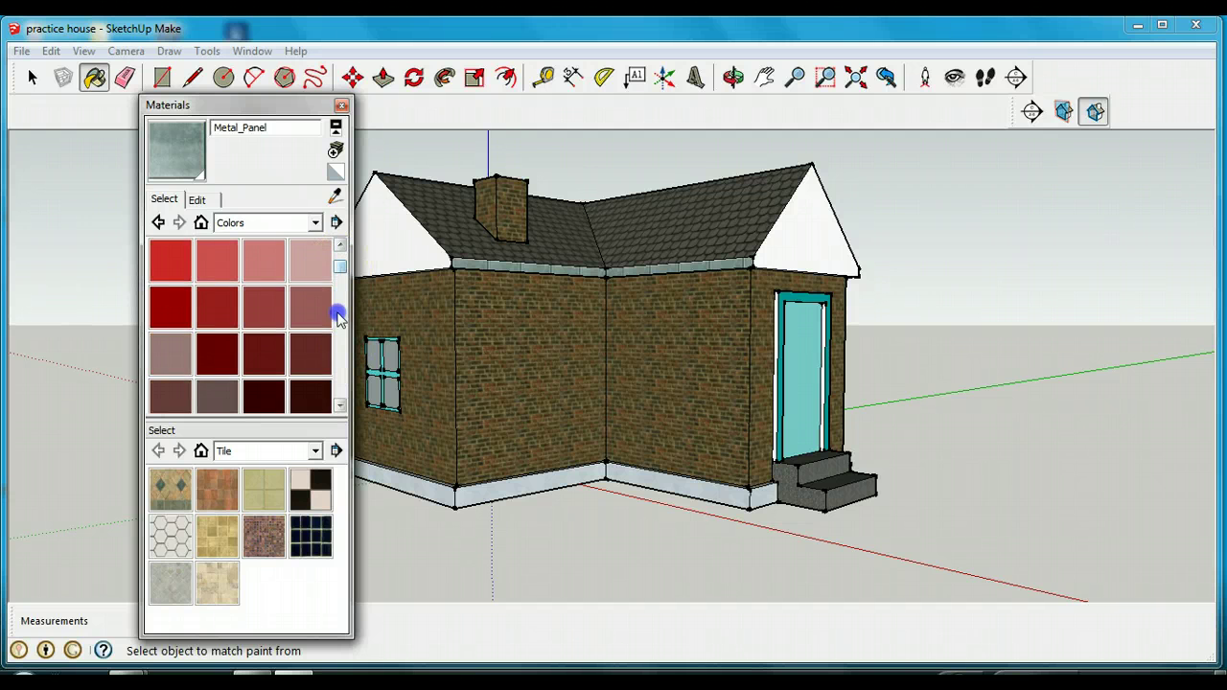
scroll(337, 325, "down", 10)
scroll(338, 343, "up", 5)
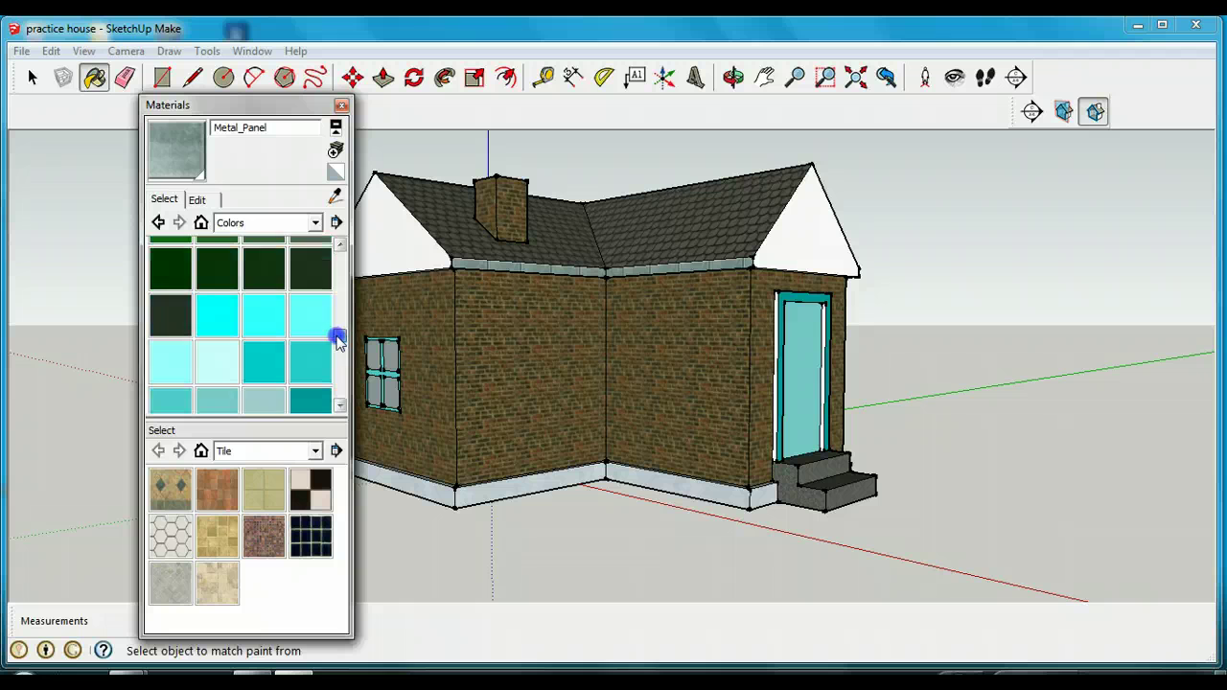
left_click(161, 311)
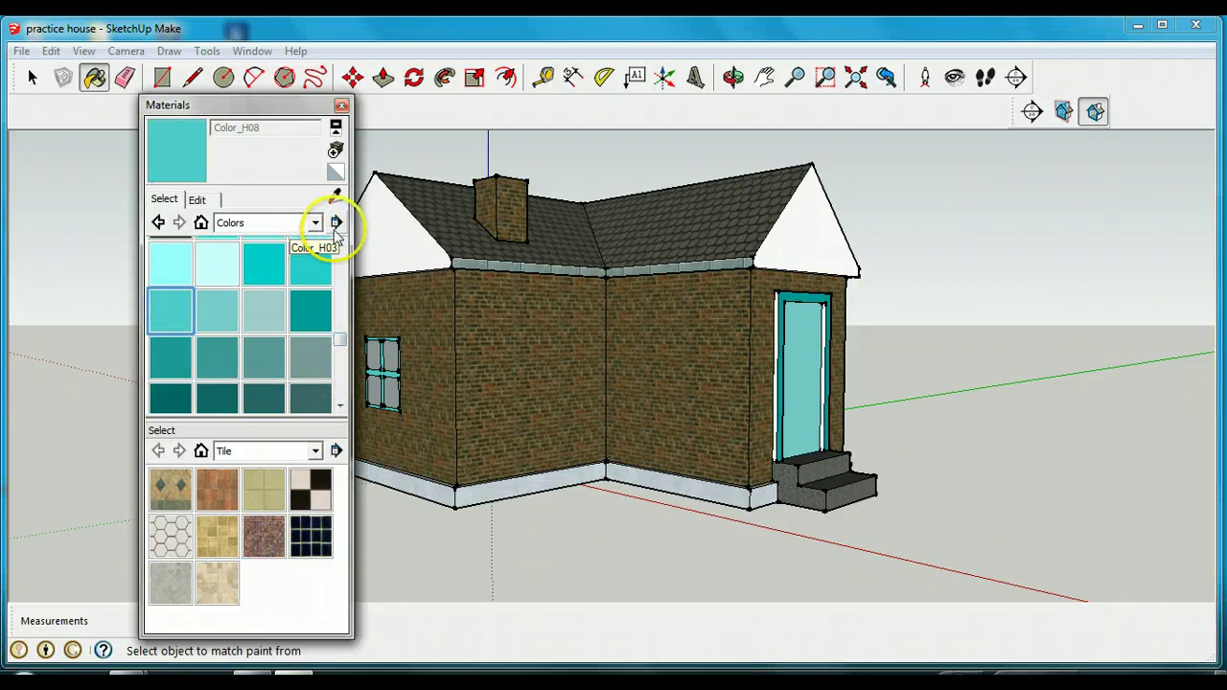
left_click(376, 222)
left_click(810, 225)
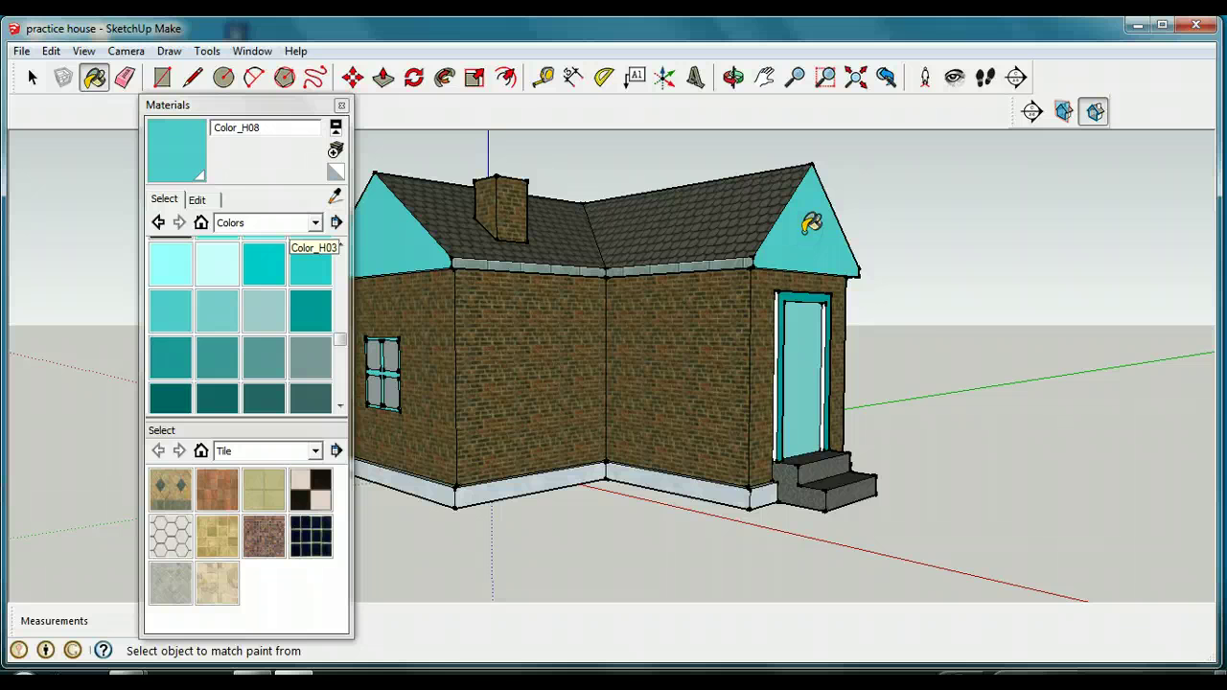
- Orbit around the house to review its painted exterior from all sides, ending at the front door
left_click(734, 76)
left_click_drag(451, 275, 1003, 336)
left_click_drag(646, 438, 959, 393)
left_click_drag(594, 249, 1003, 397)
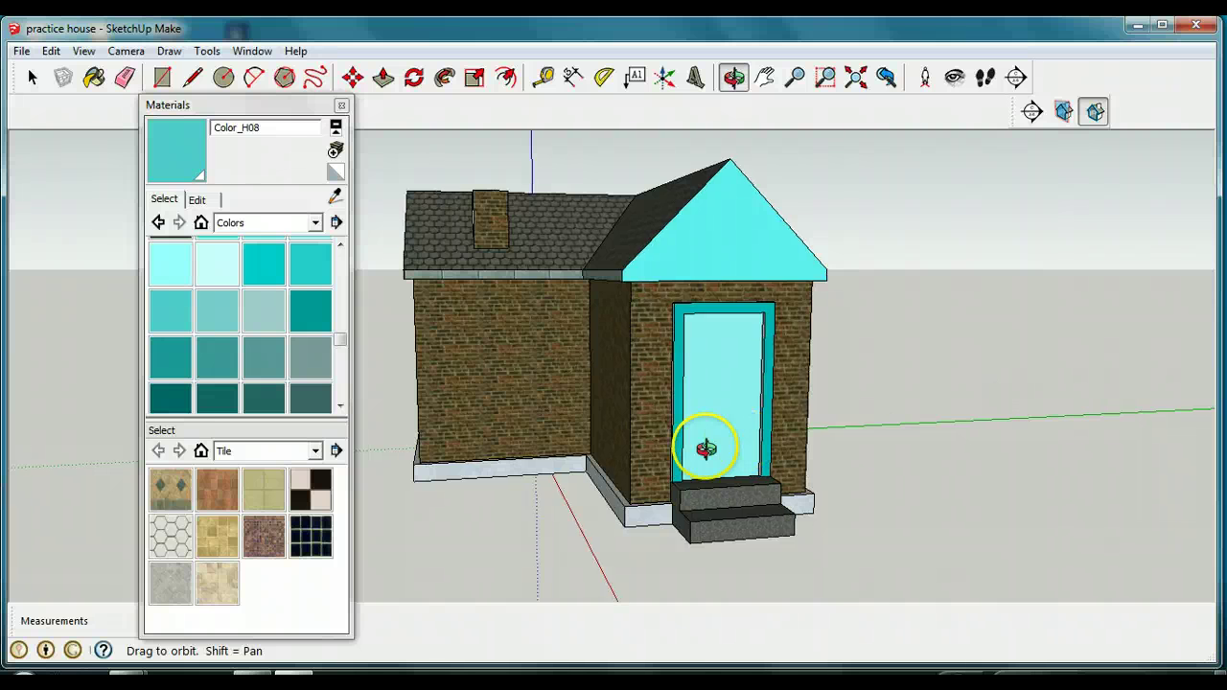
left_click_drag(703, 446, 576, 436)
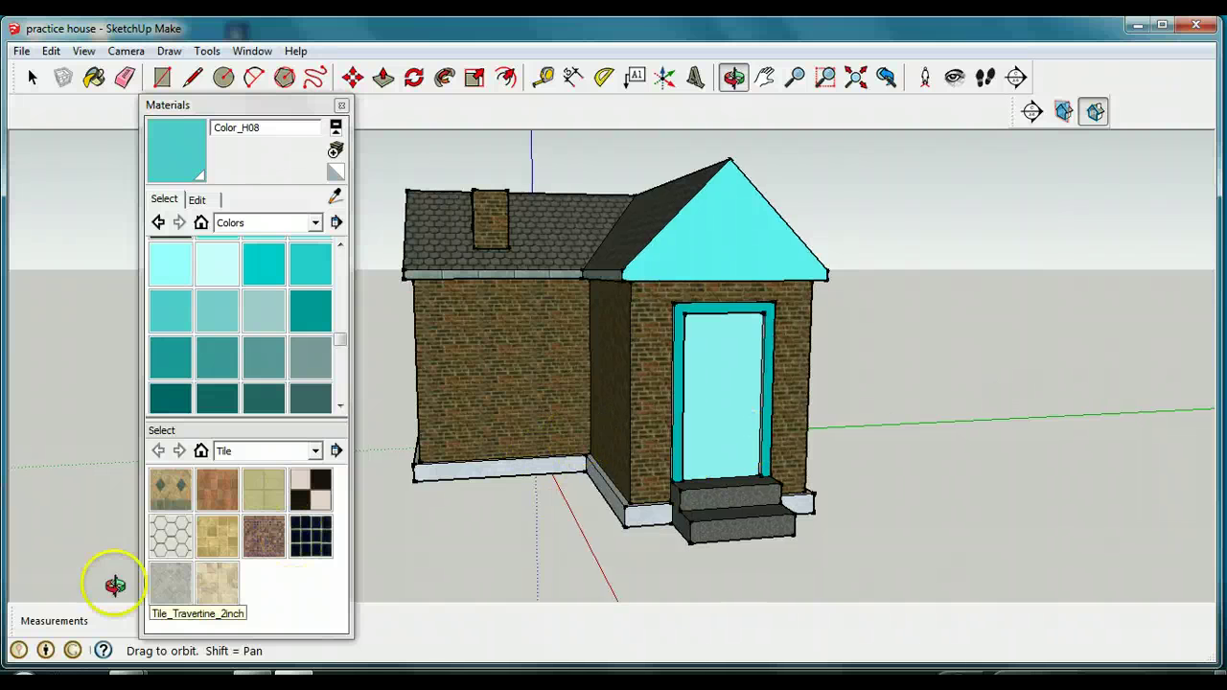